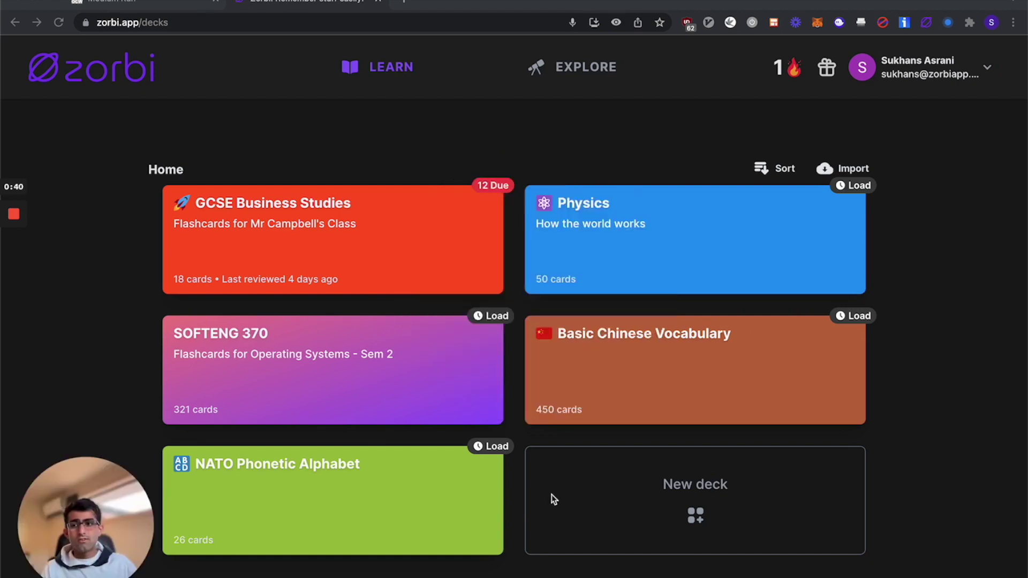
Create a magenta deck named Economics and open its empty deck page.
left_click(604, 475)
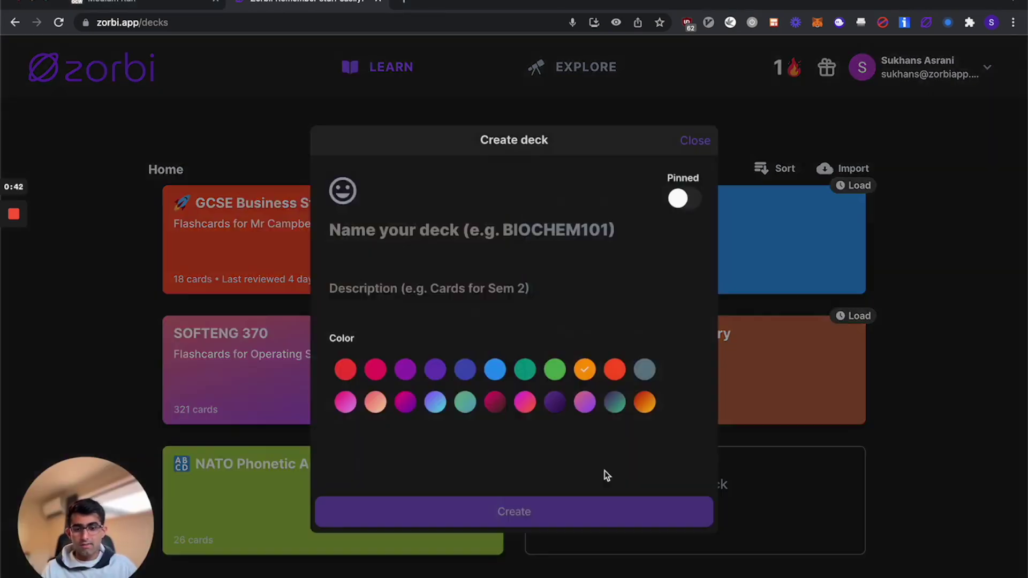
type("Economics")
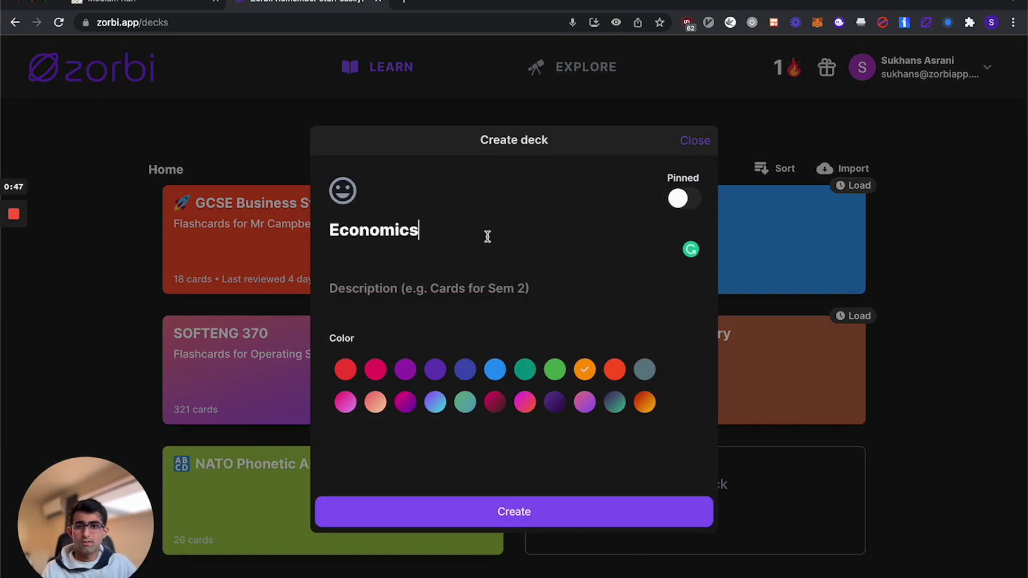
left_click(526, 402)
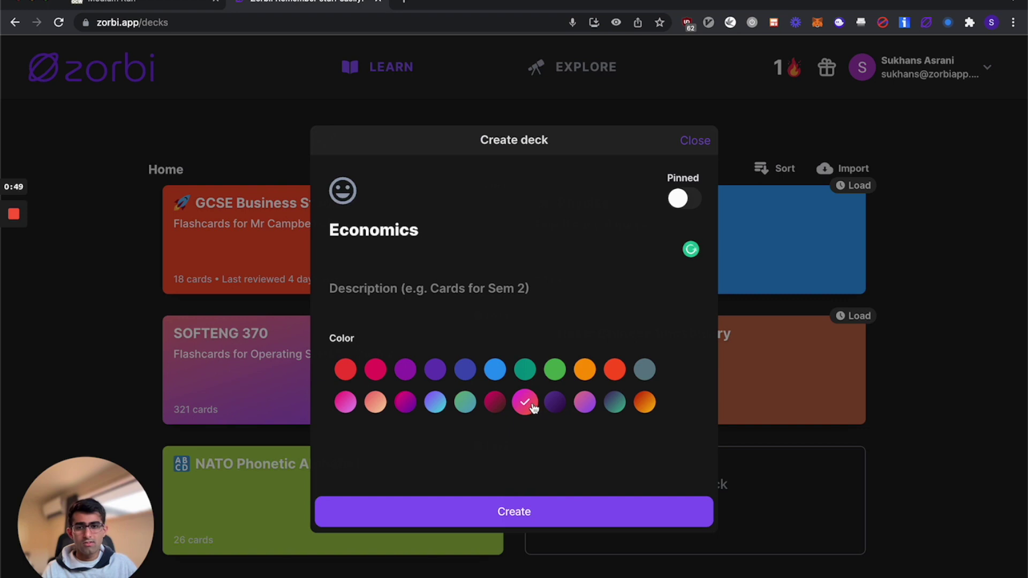
left_click(583, 514)
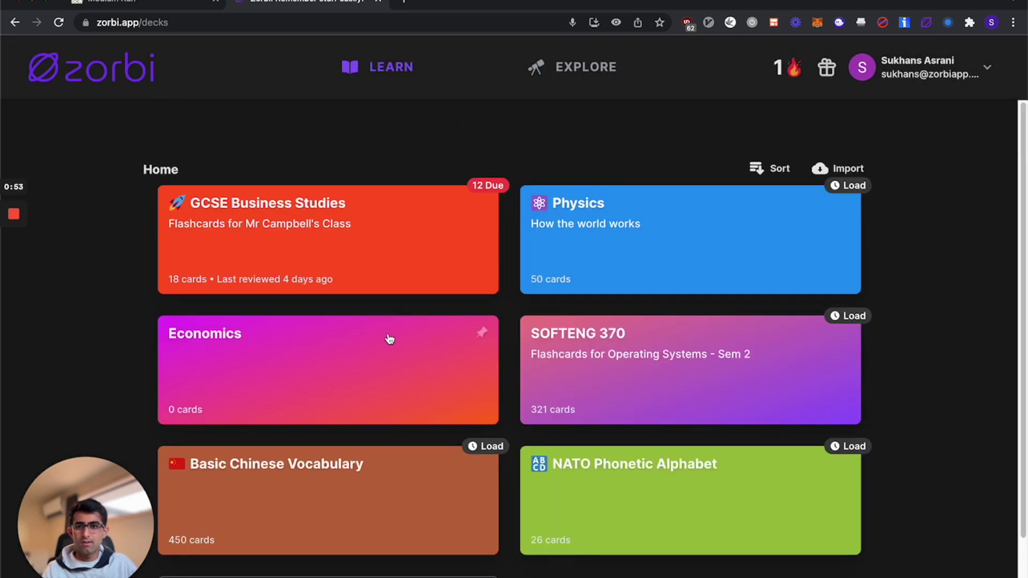
left_click(391, 339)
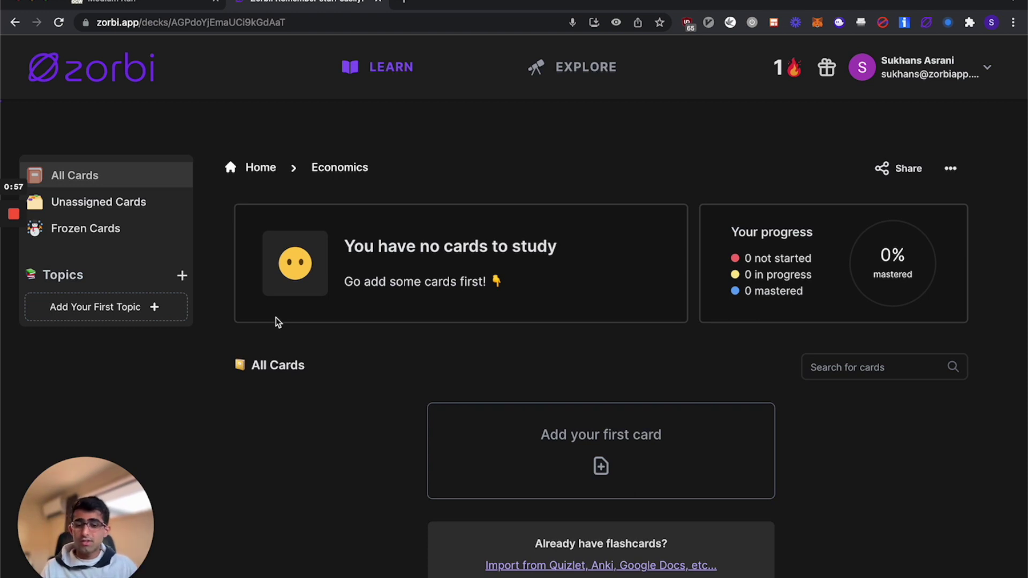
left_click(183, 291)
Add topics Lecture 1, Lecture 2 and Lecture 3 to Economics, then start its first card.
type("Lecture 1")
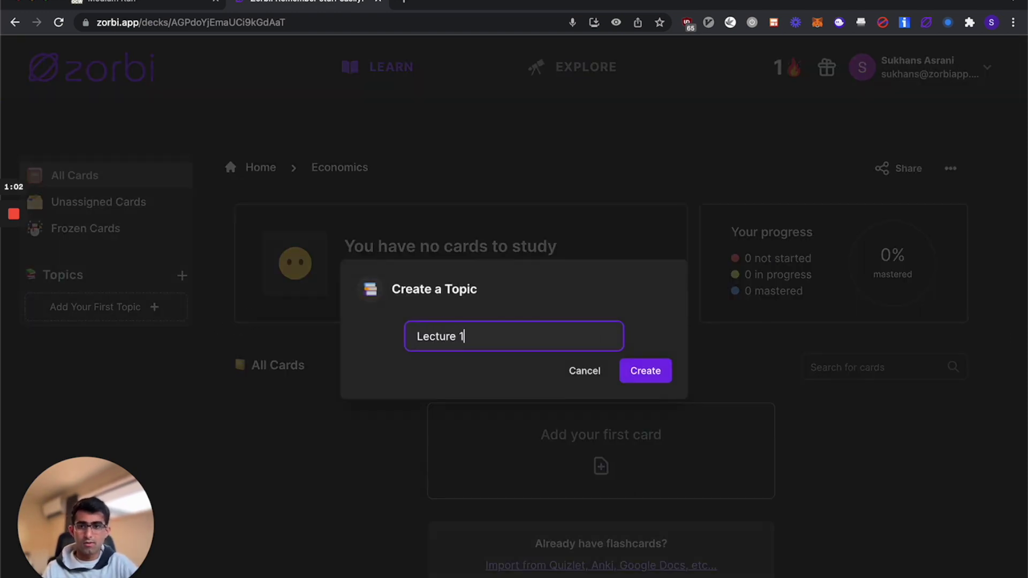
key("Return")
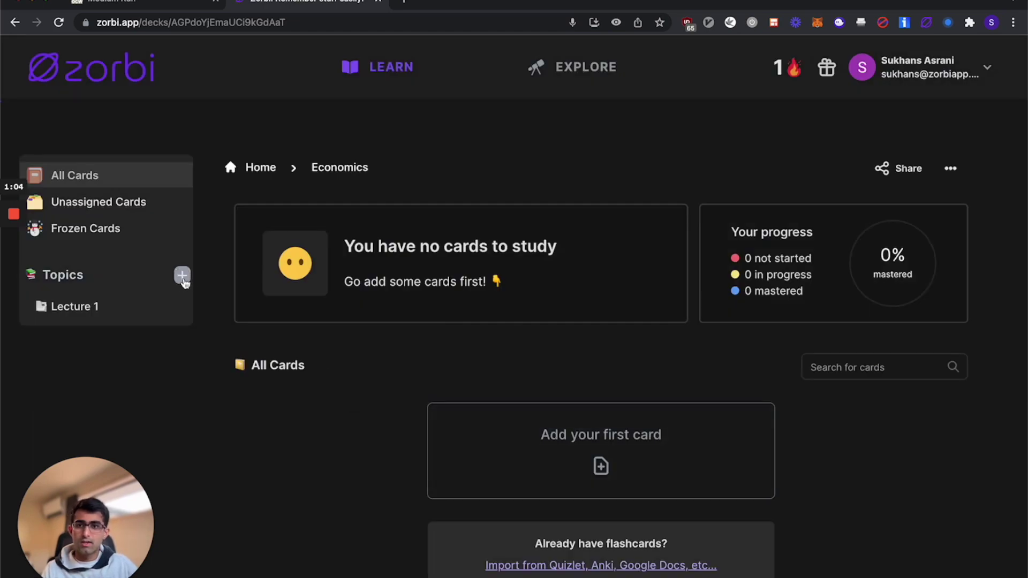
left_click(183, 277)
type("Lexccture 2")
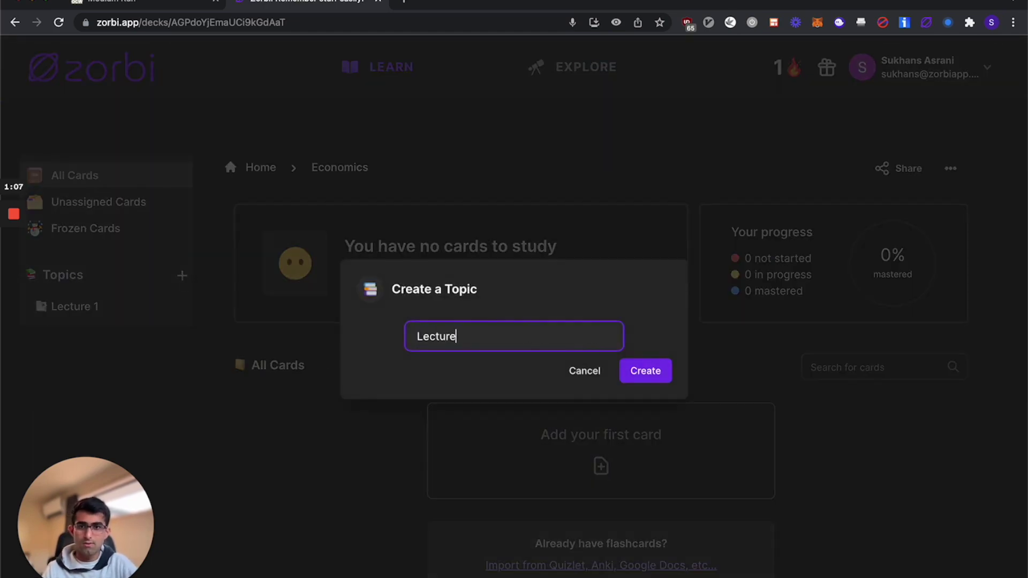
key("Return")
left_click(180, 280)
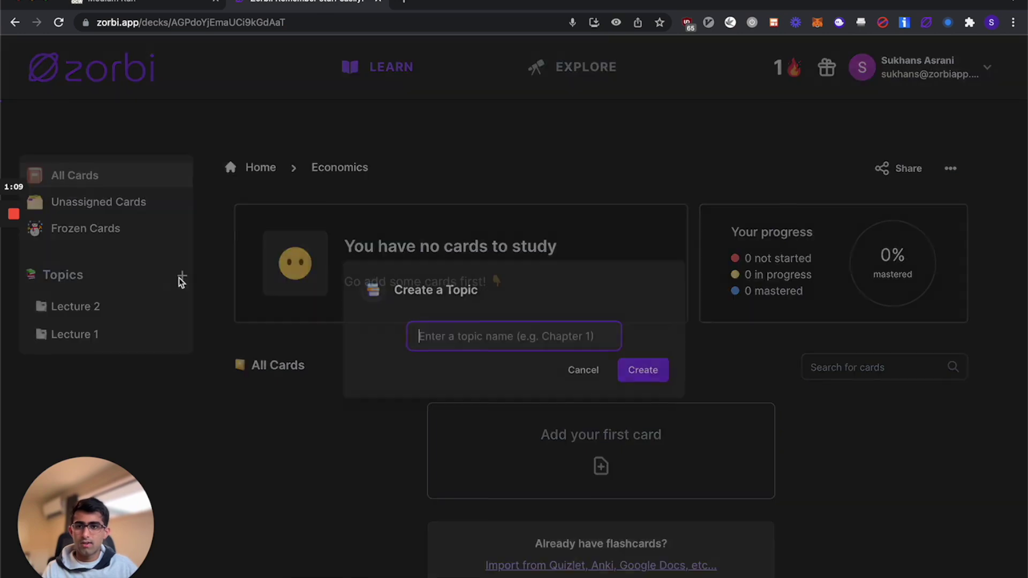
type("Lecture 3")
key("Return")
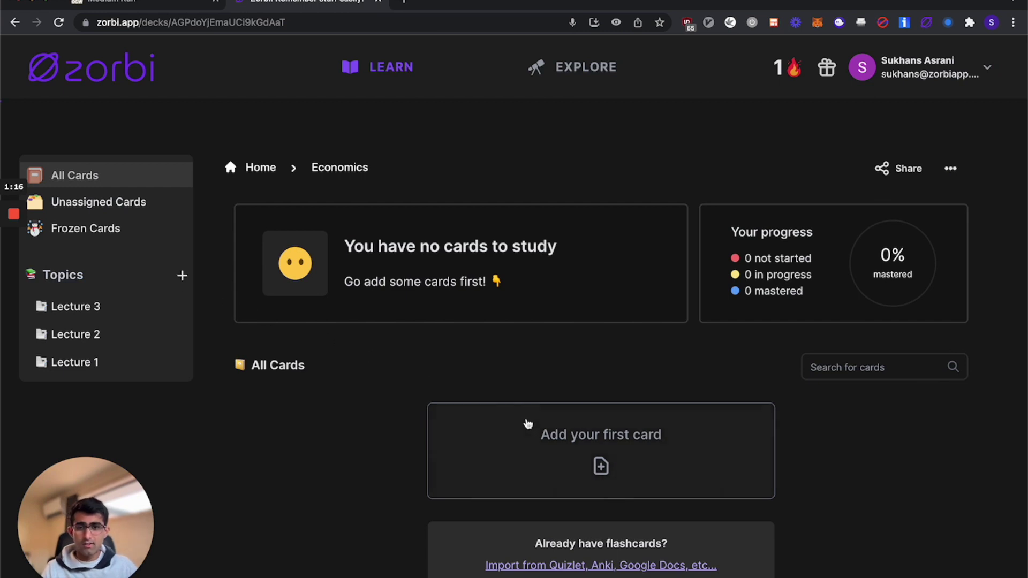
left_click(532, 426)
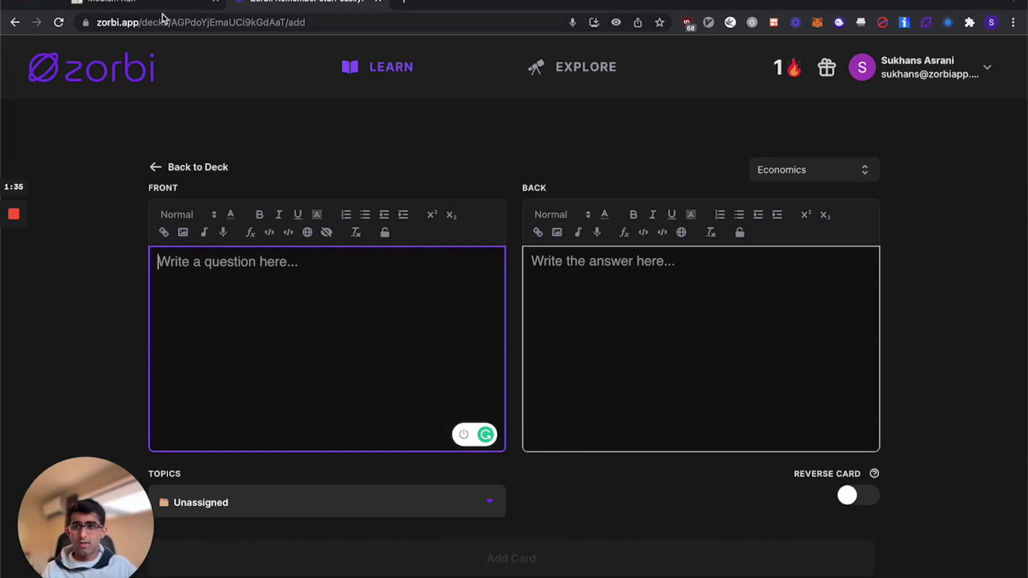
left_click(156, 4)
Open the Medium Run PDF in Zorbi's viewer, zoomed in, with the add-card form beside it.
scroll(446, 273, "down", 10)
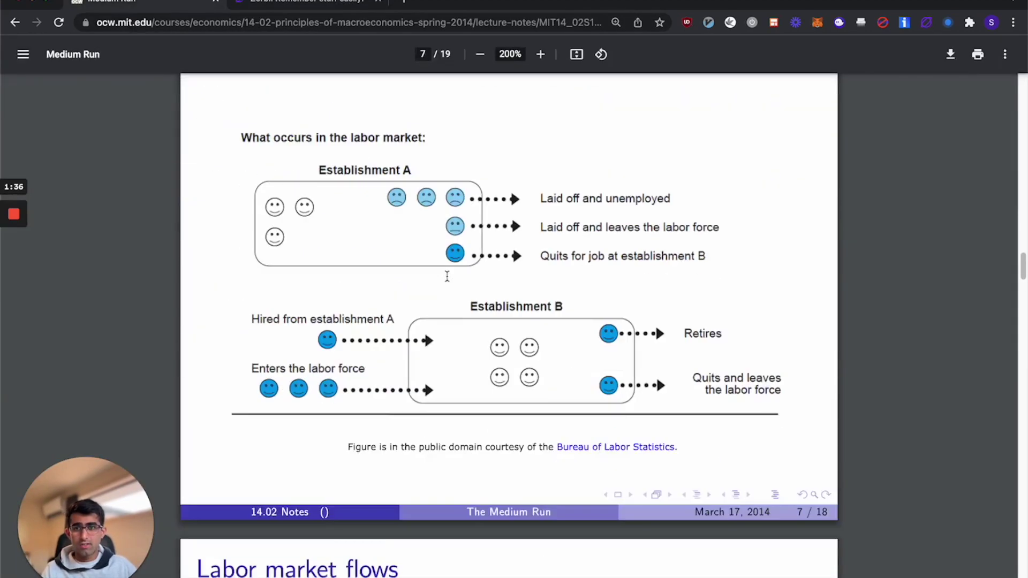
scroll(447, 276, "up", 12)
scroll(450, 271, "down", 1)
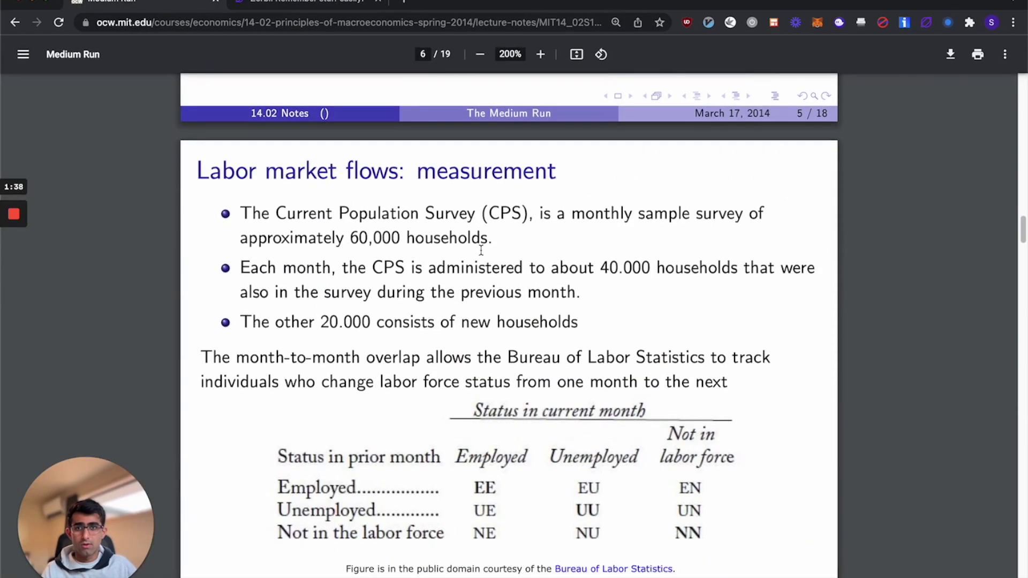
key("ctrl+shift+z")
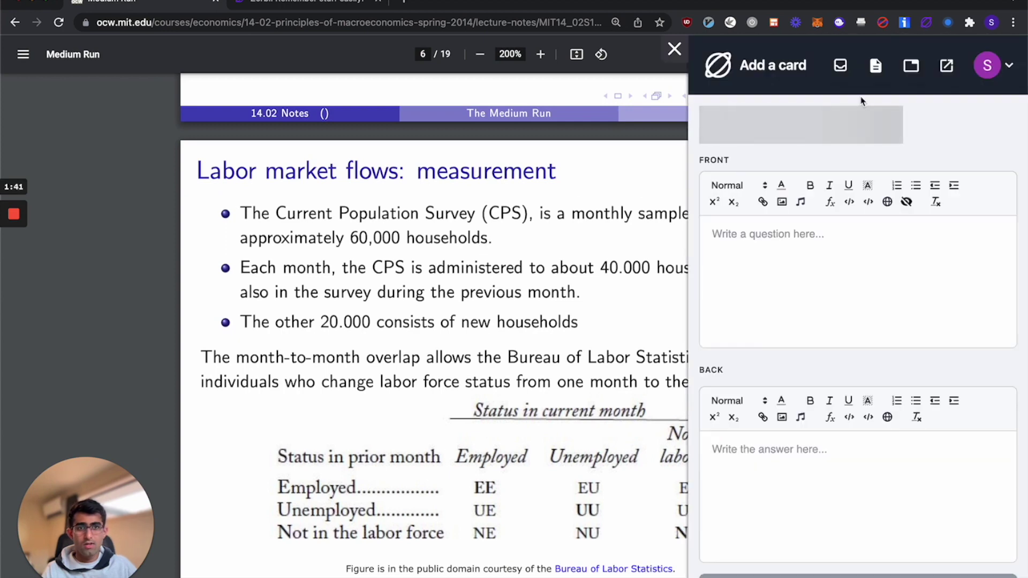
left_click(876, 69)
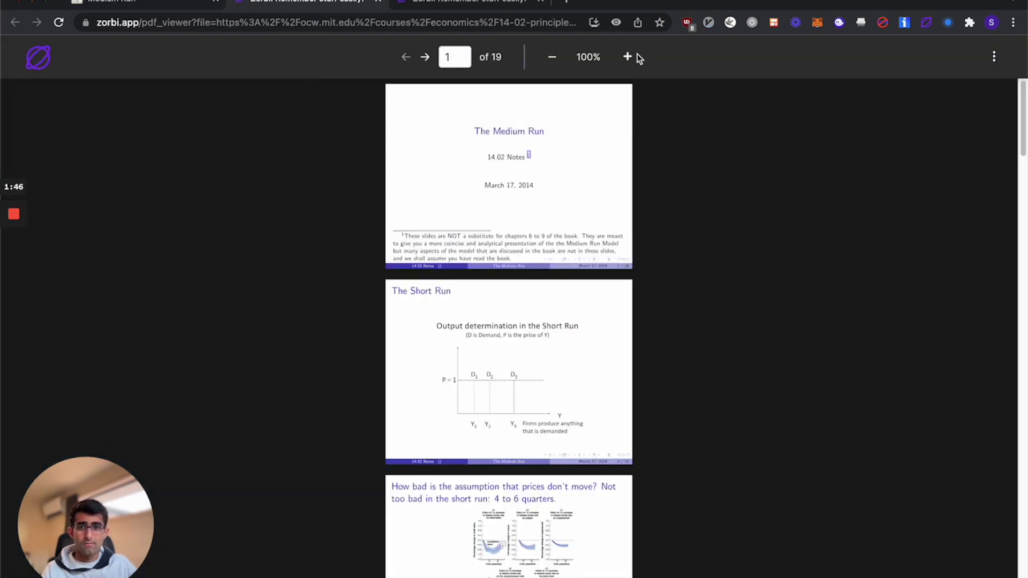
left_click(628, 57)
left_click(628, 57)
left_click(627, 57)
left_click(627, 57)
left_click(628, 56)
left_click(627, 56)
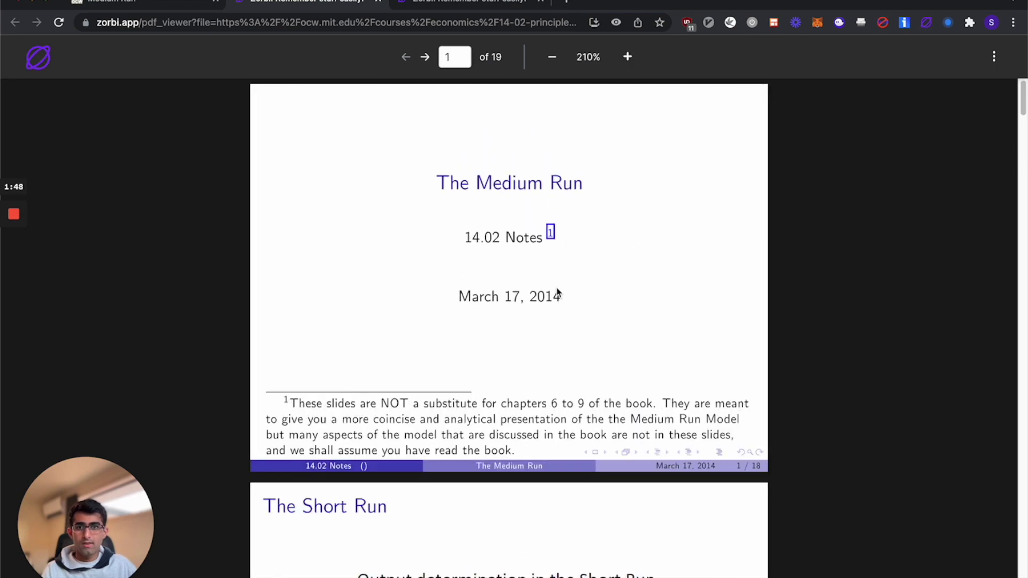
key("alt+z")
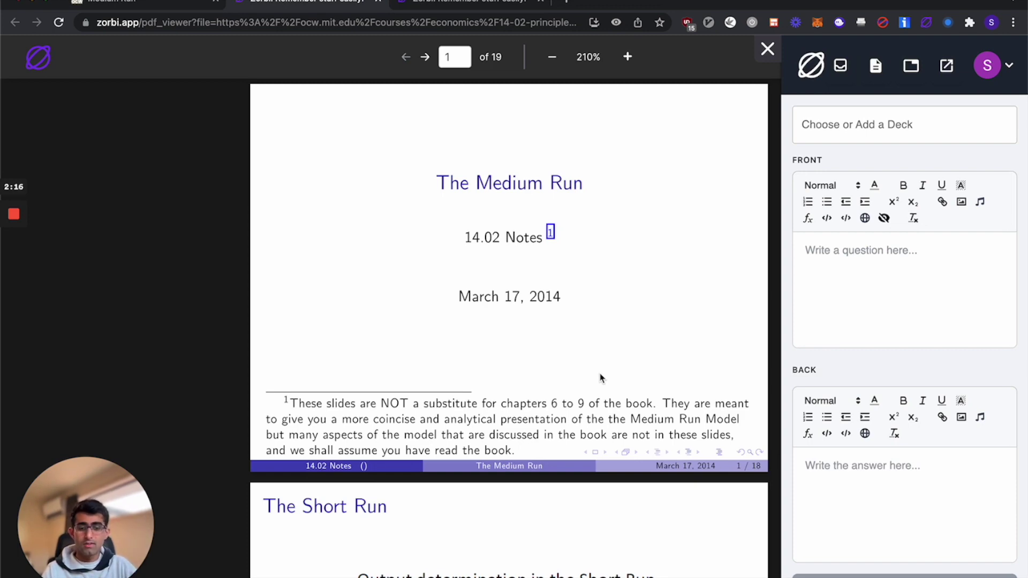
Scroll to the 'Labor market flows: measurement' slide and select words in its title.
scroll(594, 386, "down", 20)
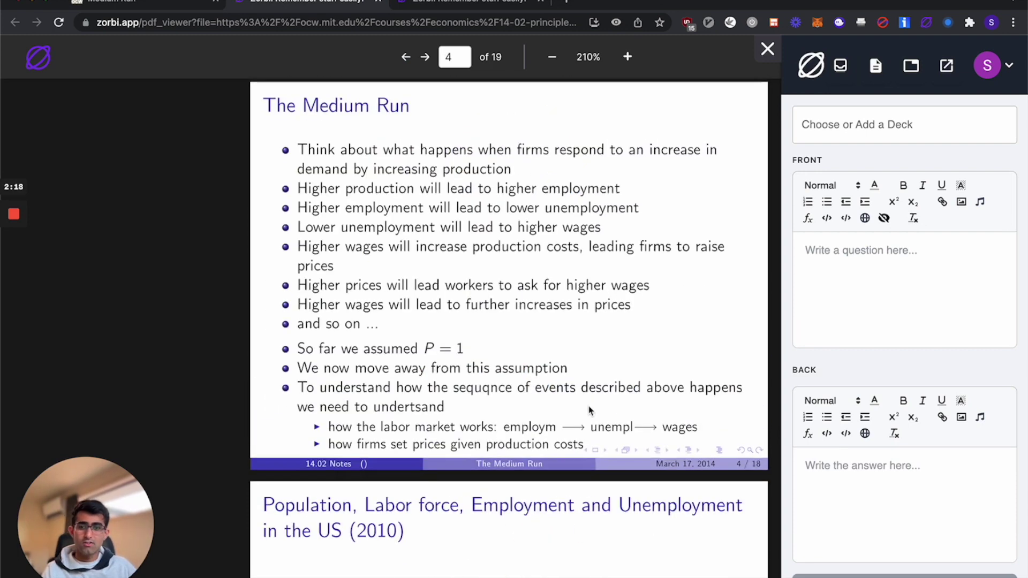
scroll(589, 414, "up", 7)
scroll(481, 321, "down", 4)
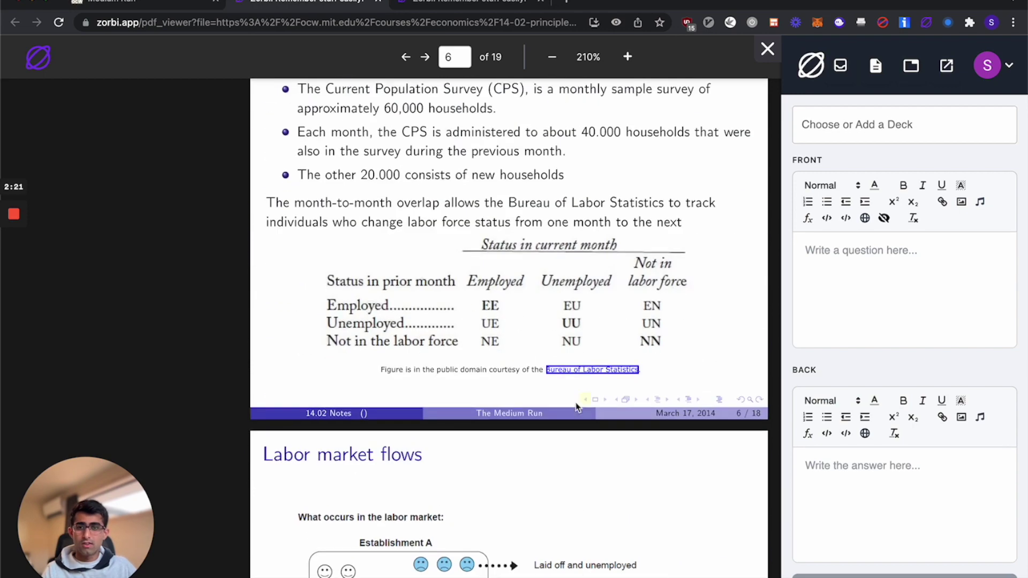
scroll(375, 241, "up", 2)
left_click_drag(317, 211, 445, 218)
left_click(498, 238)
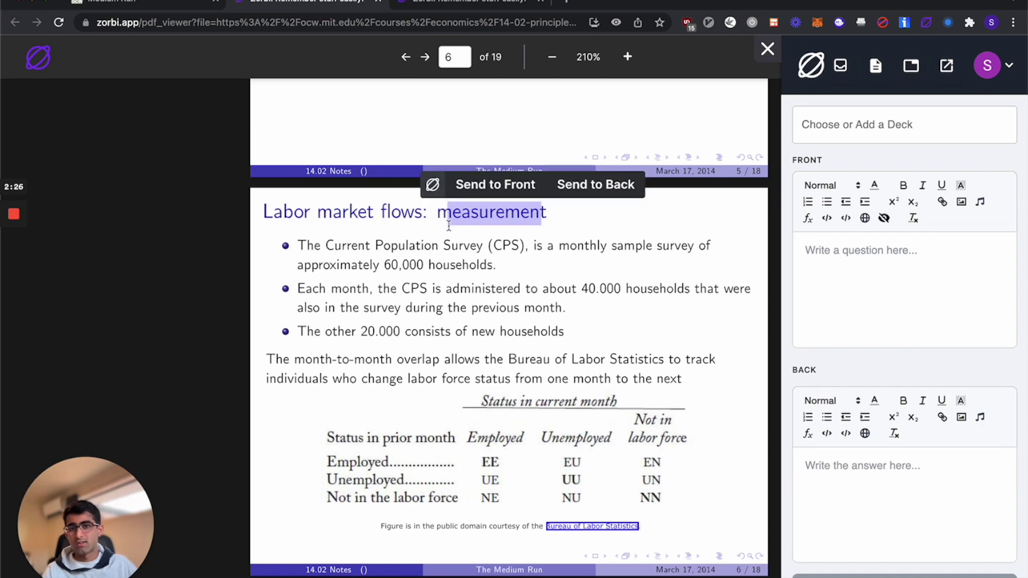
left_click(454, 249)
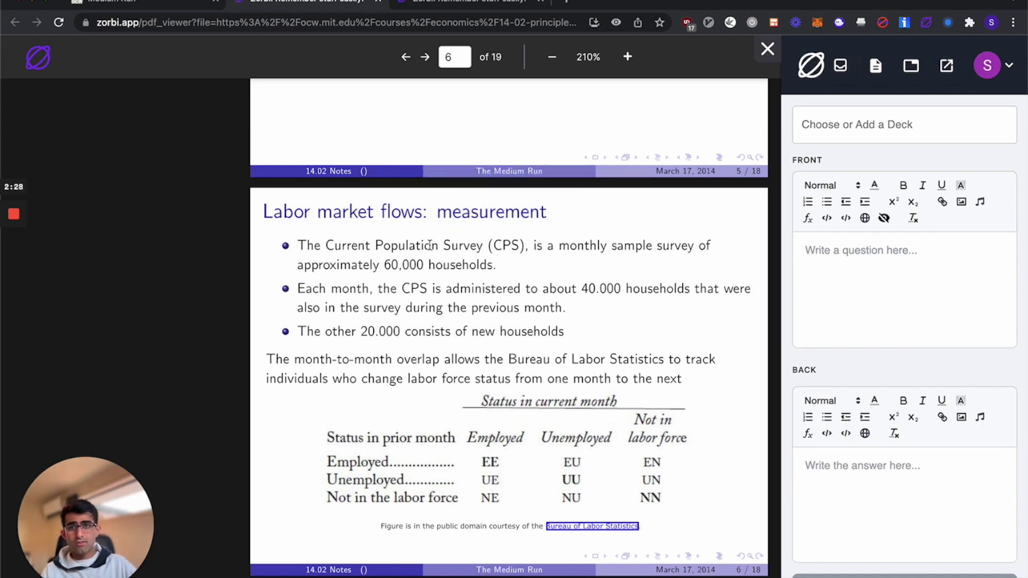
Write the question 'What do we use to measure labor market flows?' under Economics, Lecture 1.
left_click(852, 265)
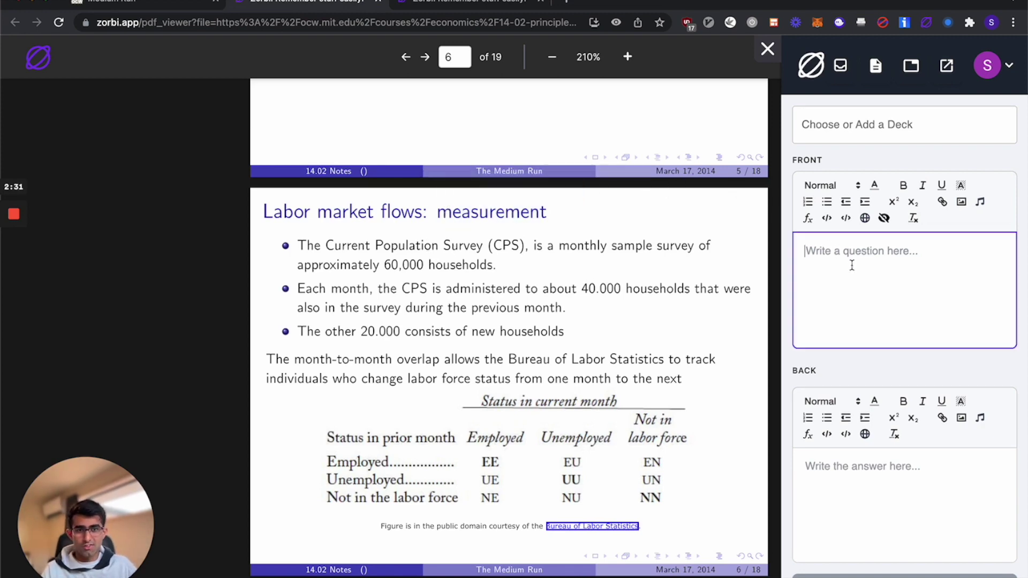
type("W")
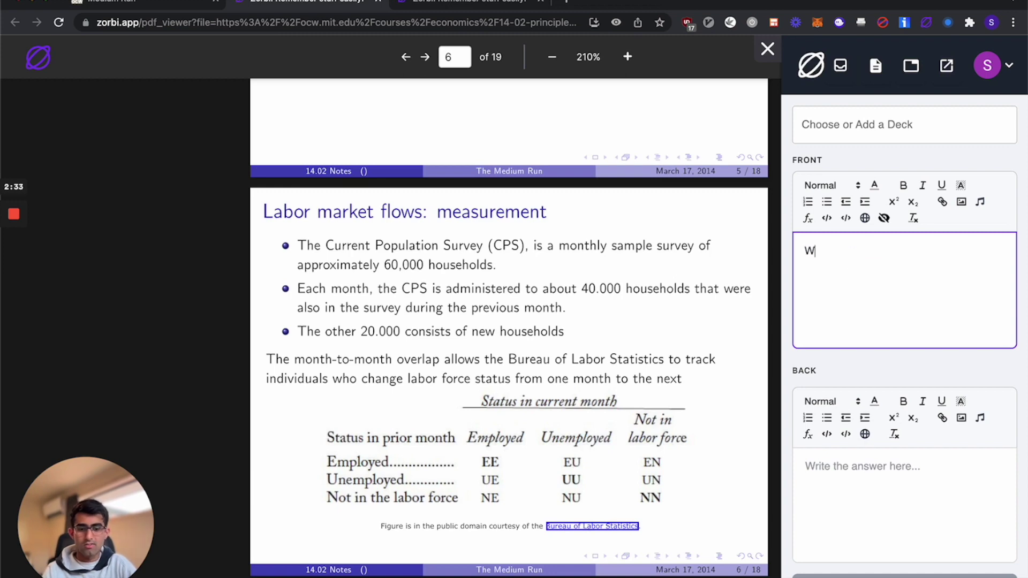
type("hat do we use to measure labor market flows?")
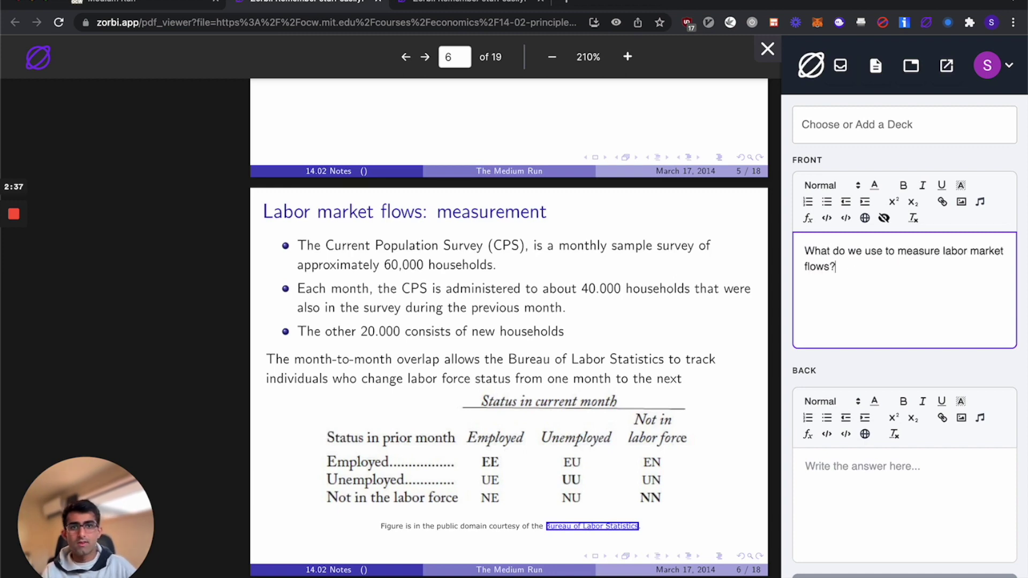
left_click(862, 136)
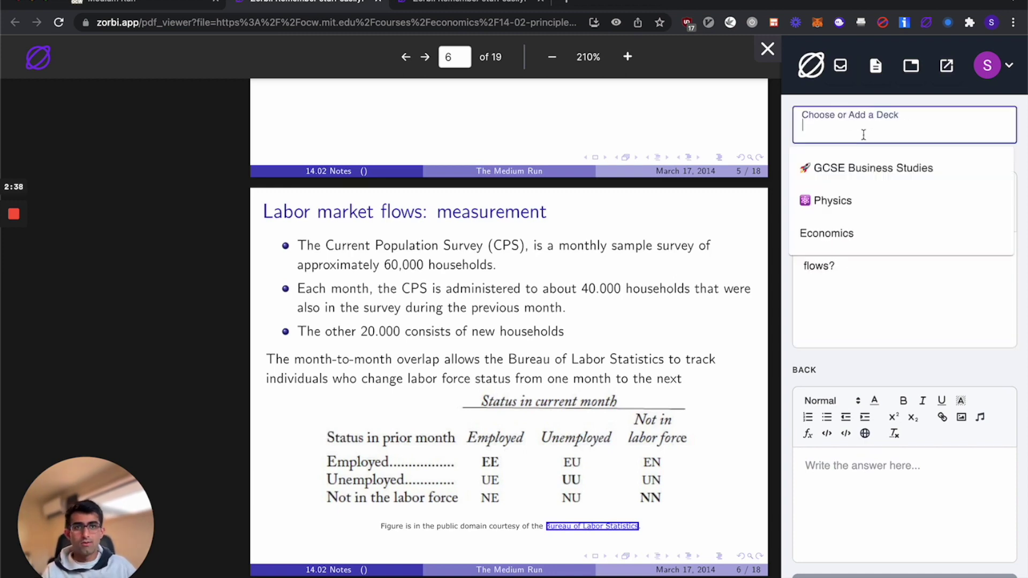
left_click(864, 234)
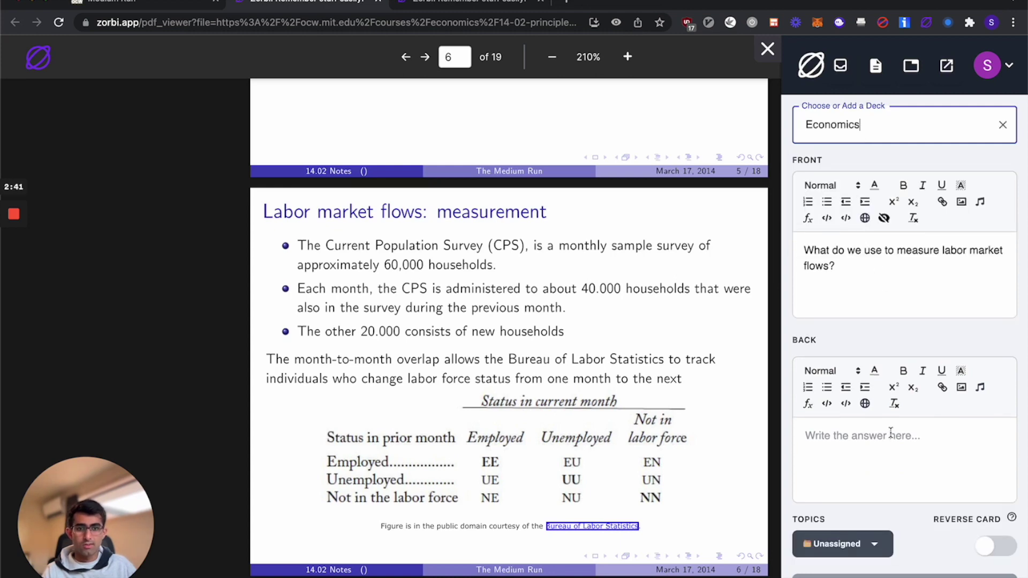
left_click(872, 543)
left_click(868, 348)
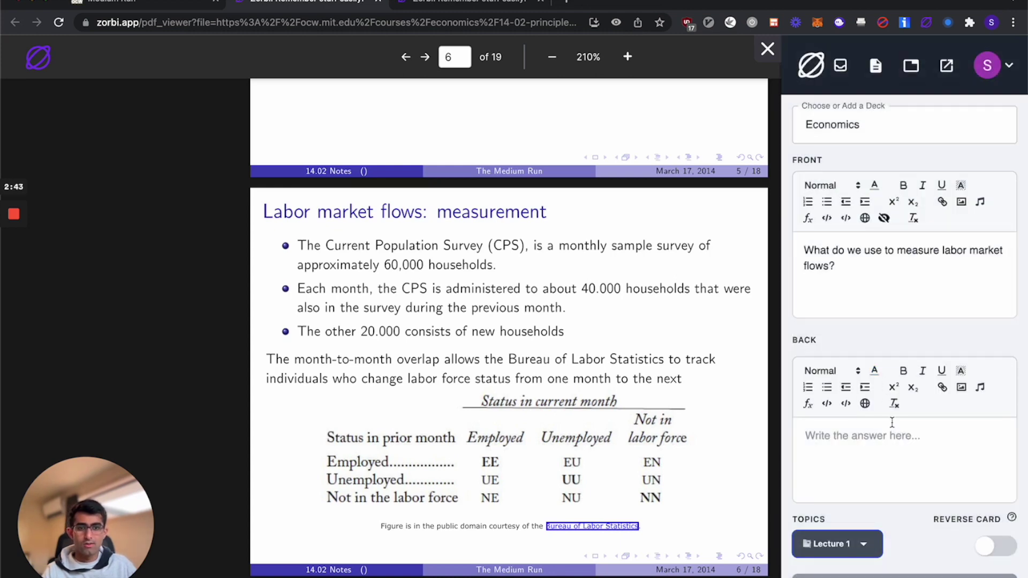
Answer it with 'The Current Population Survey (CPS)' taken from the slide, and save the card.
left_click(891, 437)
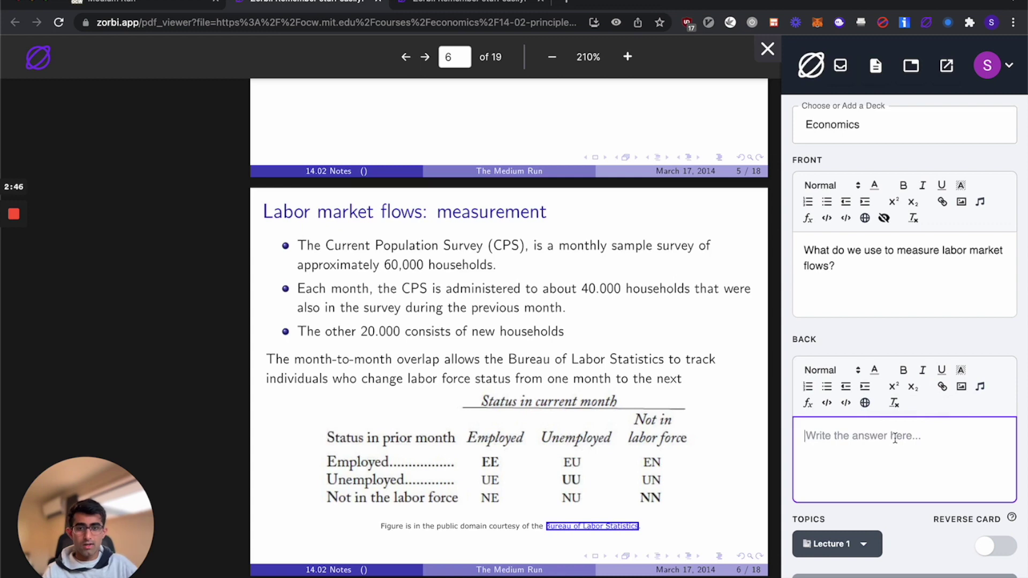
type("The Current ")
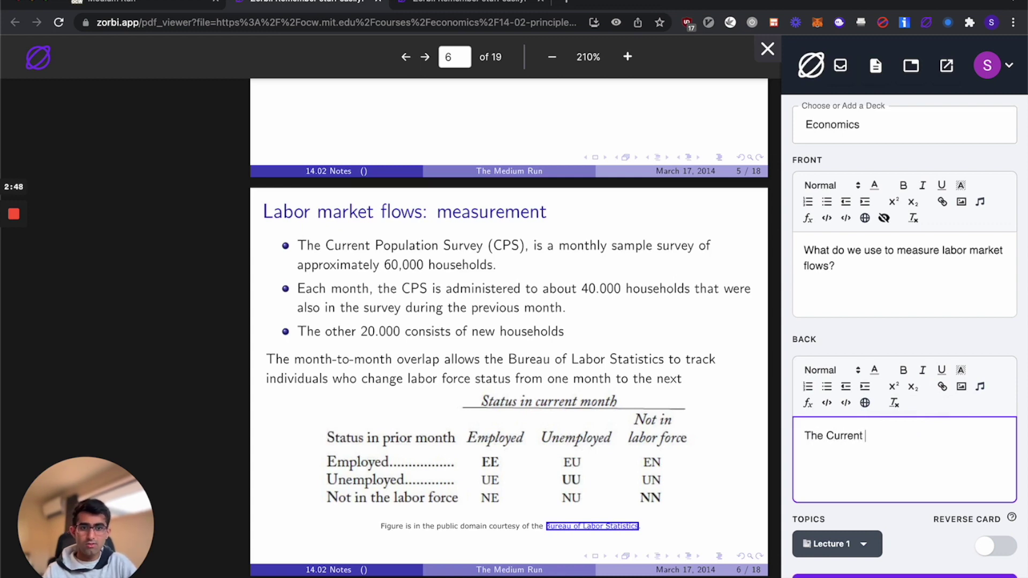
type("Population Survey (CPS)")
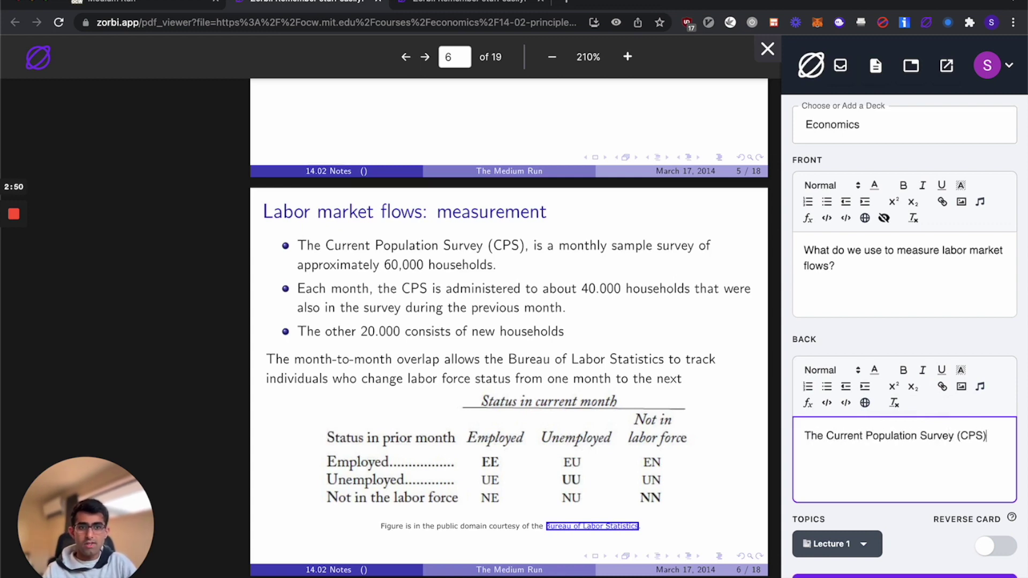
key("ctrl+a")
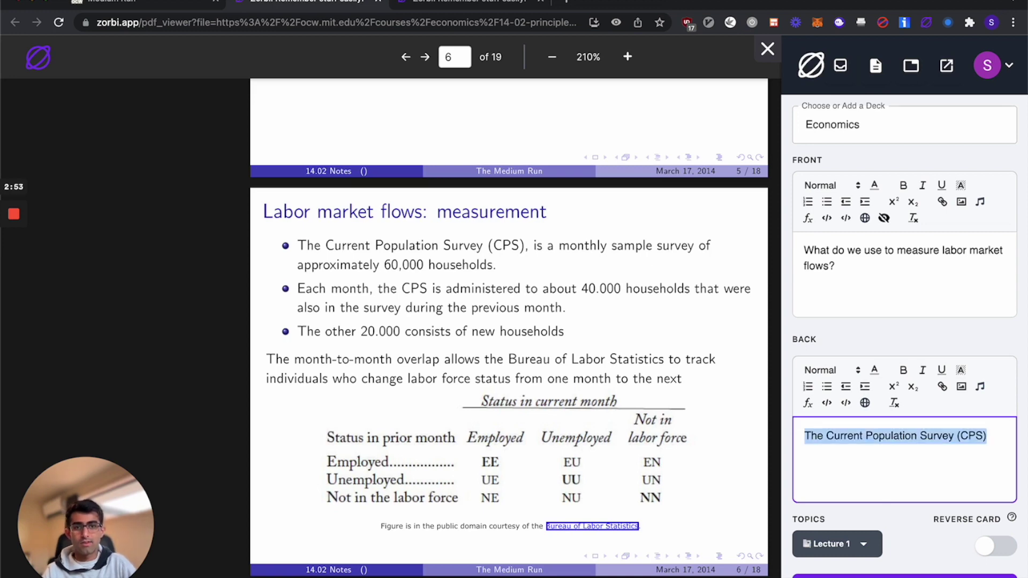
key("BackSpace")
mouse_move(296, 250)
left_mouse_down()
mouse_move(355, 238)
mouse_move(300, 238)
left_mouse_up()
left_click_drag(526, 246, 297, 244)
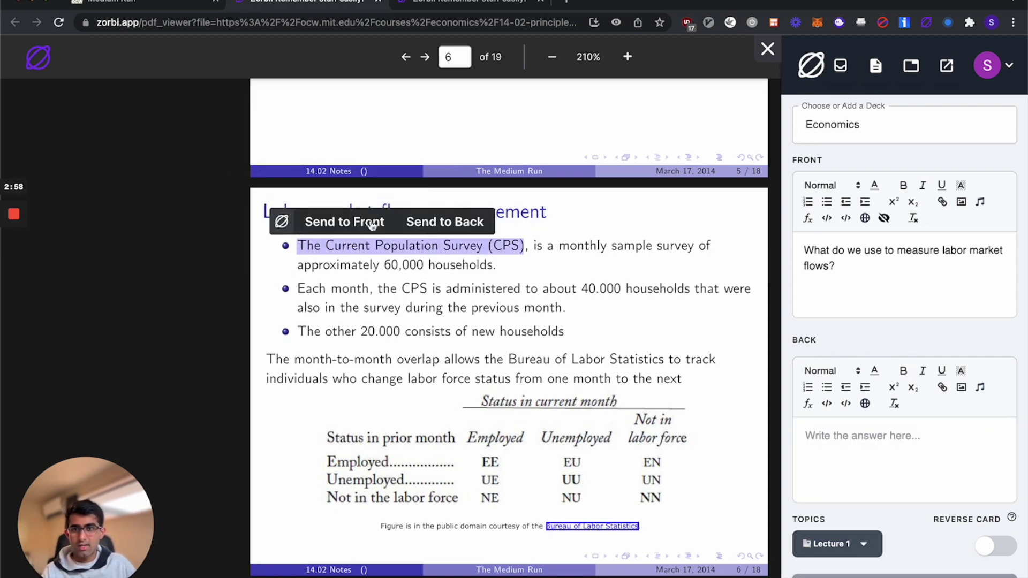
left_click(426, 221)
left_click(872, 463)
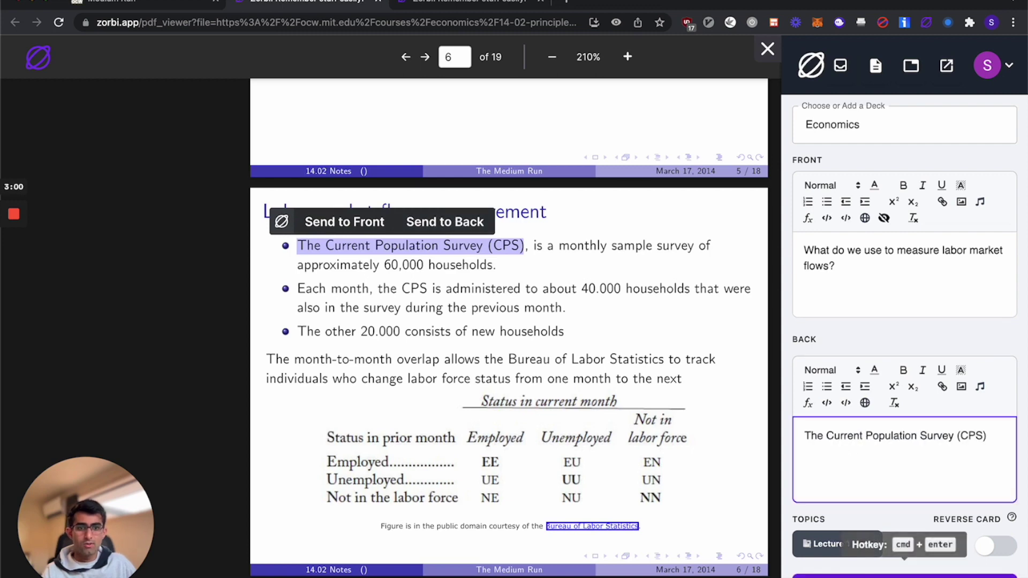
left_click(905, 576)
left_click(506, 301)
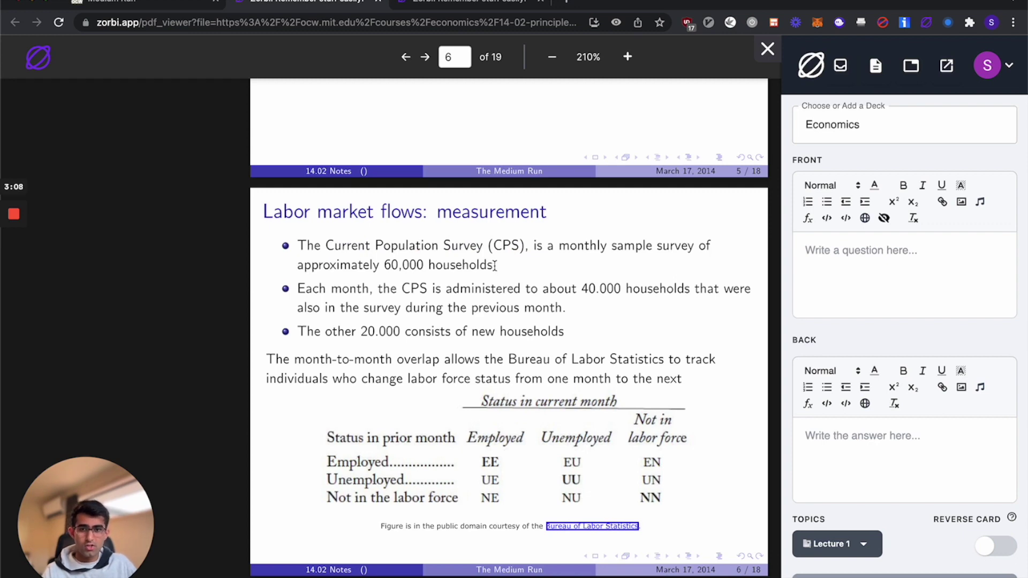
Put the first bullet on the card front with cloze blanks on 'Current Population Survey (CPS)' and '60,000 households'.
left_click_drag(494, 265, 297, 247)
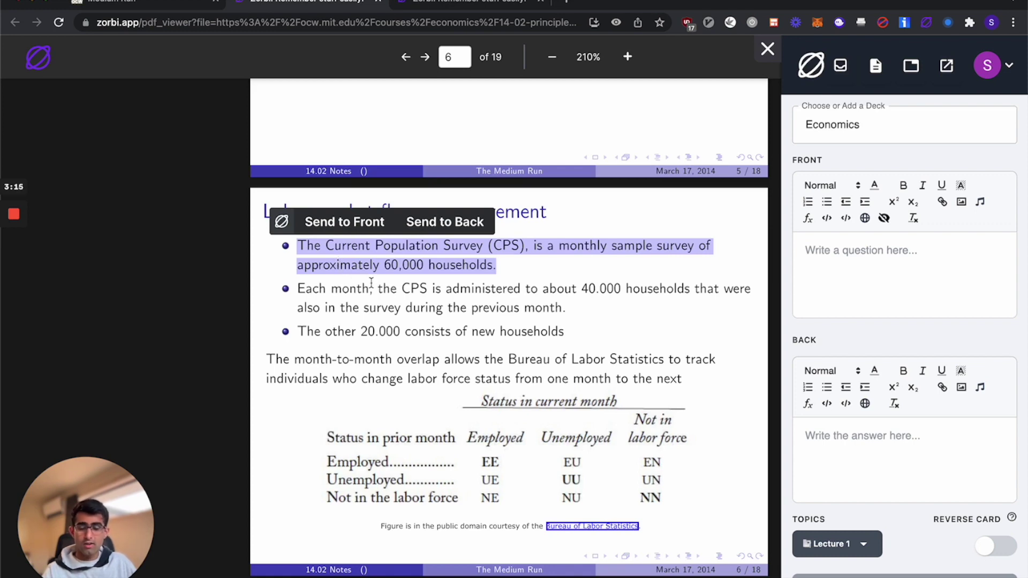
key("alt+q")
left_click(881, 281)
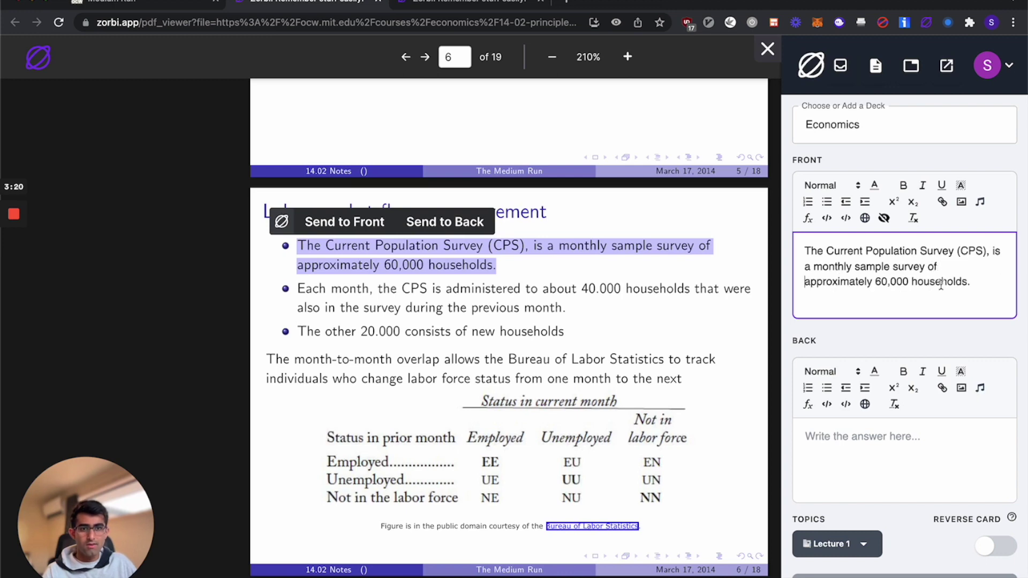
left_click_drag(985, 252, 927, 252)
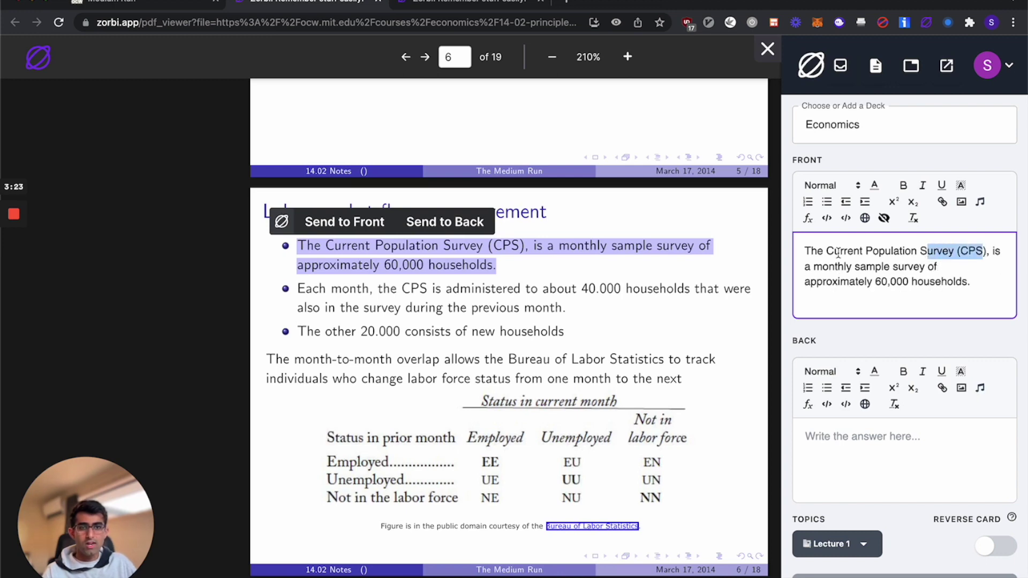
left_click_drag(824, 252, 985, 251)
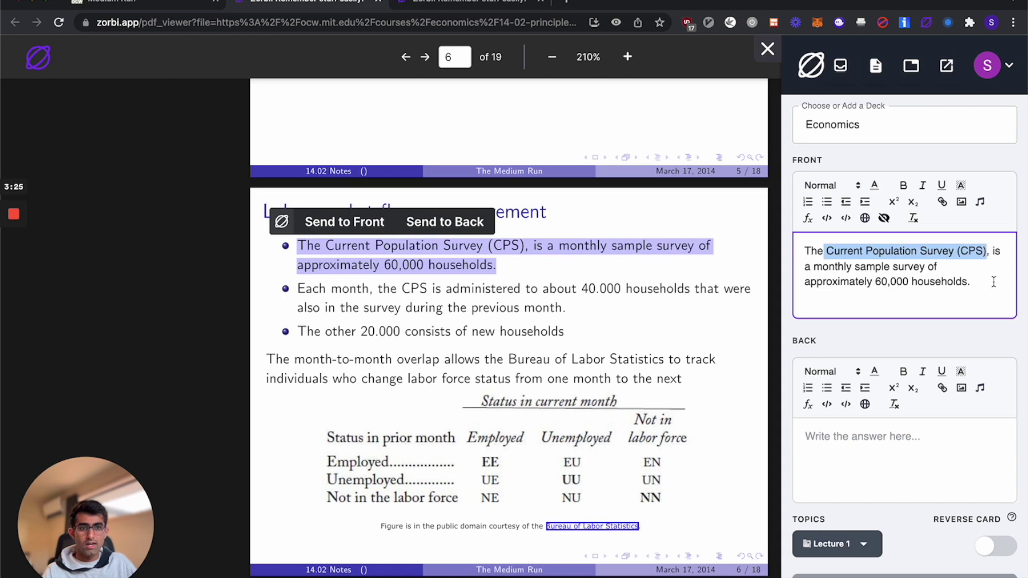
key("super+shift+c")
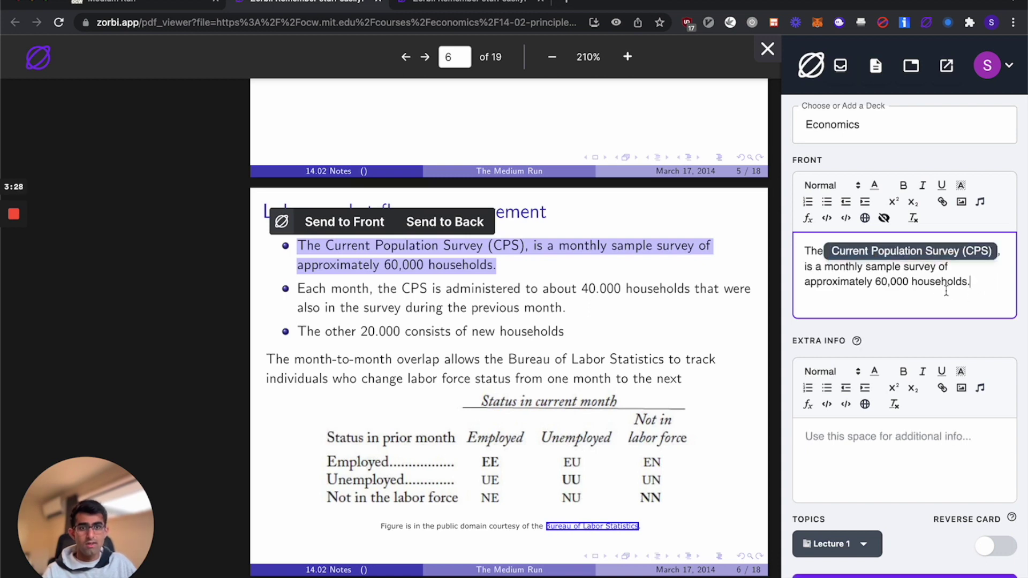
left_click_drag(878, 281, 971, 287)
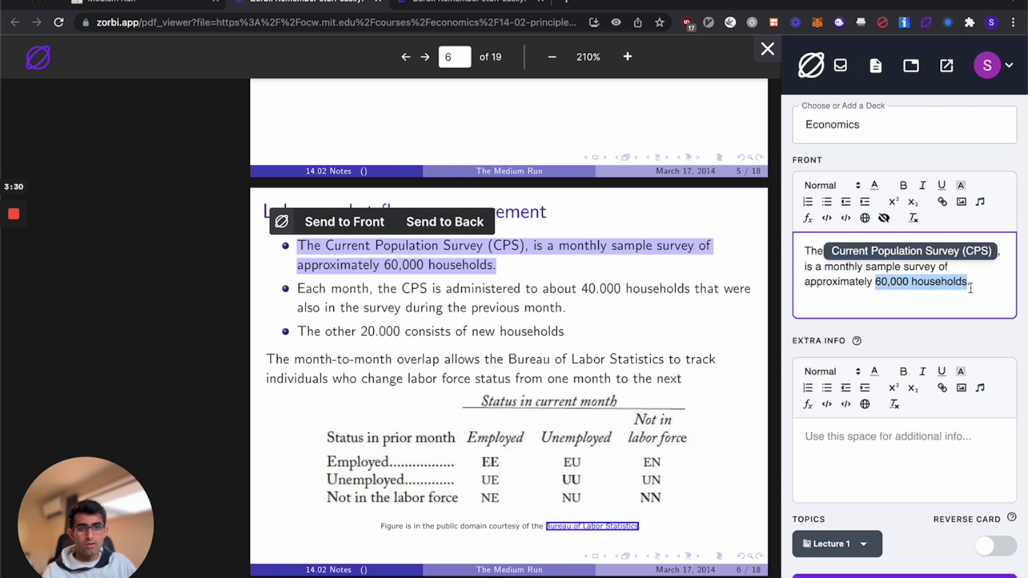
key("super+shift+c")
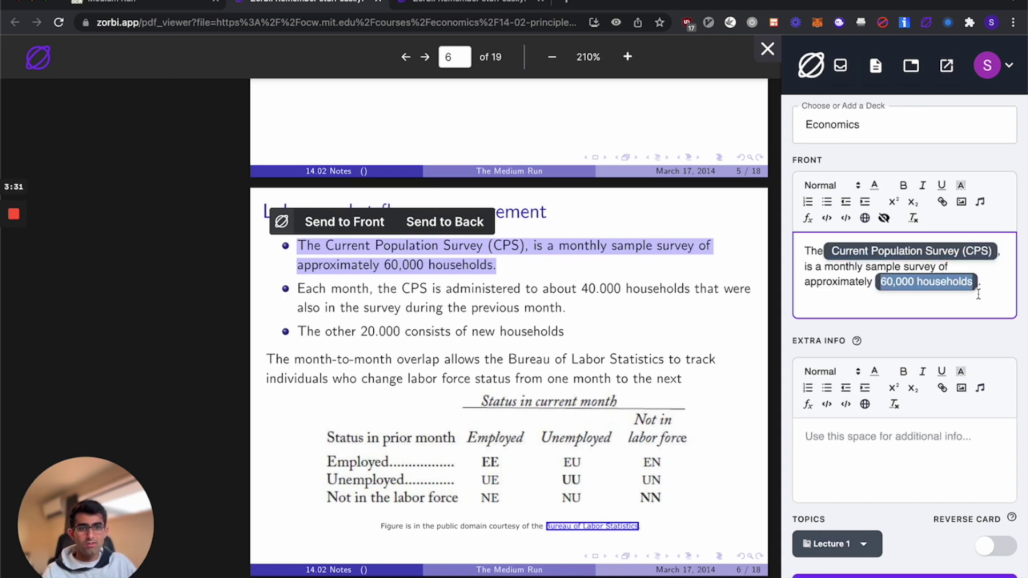
Paste a screenshot of the labor force status table into Extra Info and save the card.
left_click(448, 363)
key("super+shift+4")
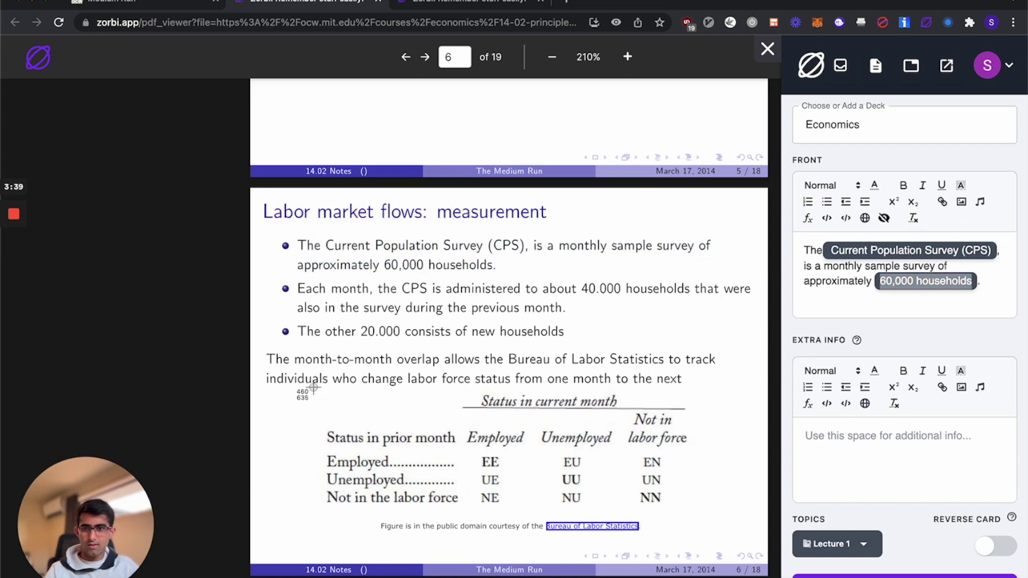
left_click_drag(301, 394, 701, 544)
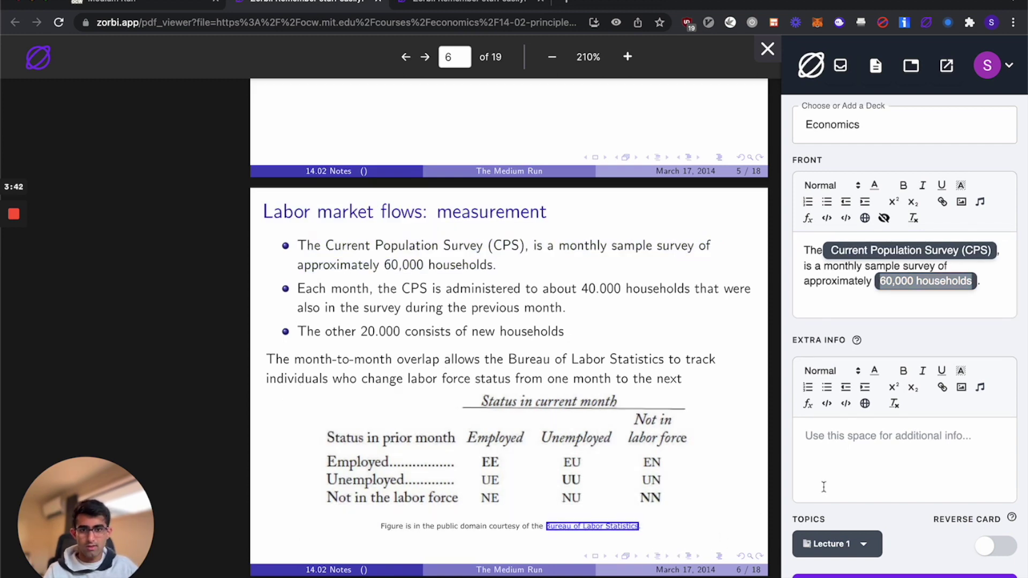
left_click(921, 434)
key("super+v")
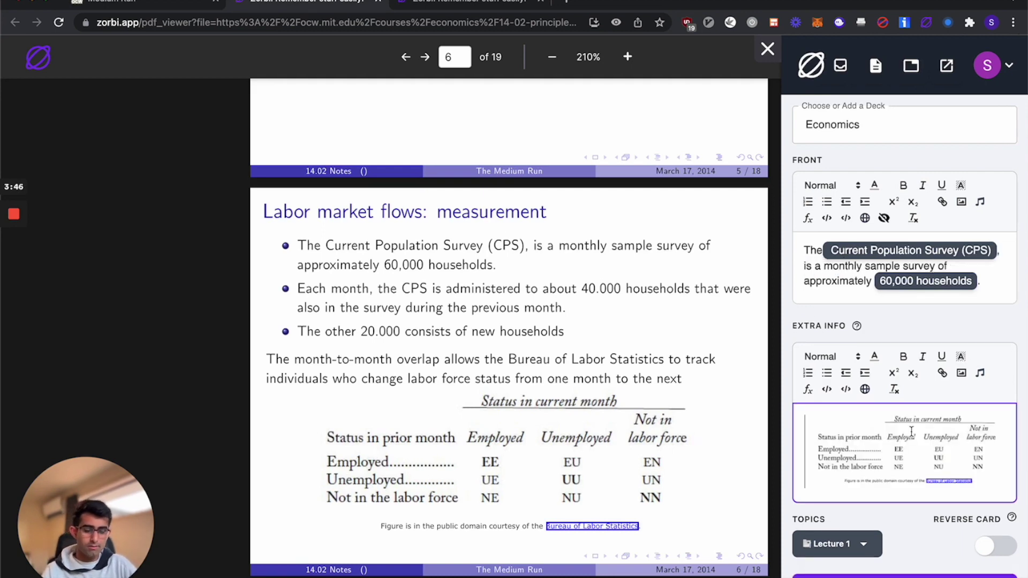
key("super+Return")
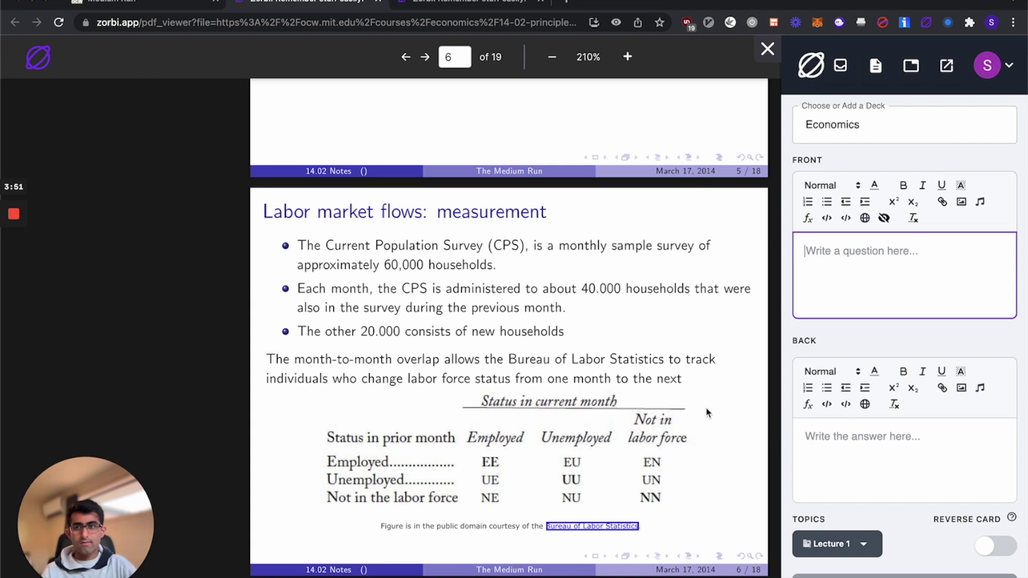
Return to the Economics deck and start a 5-minute study session.
left_click(470, 6)
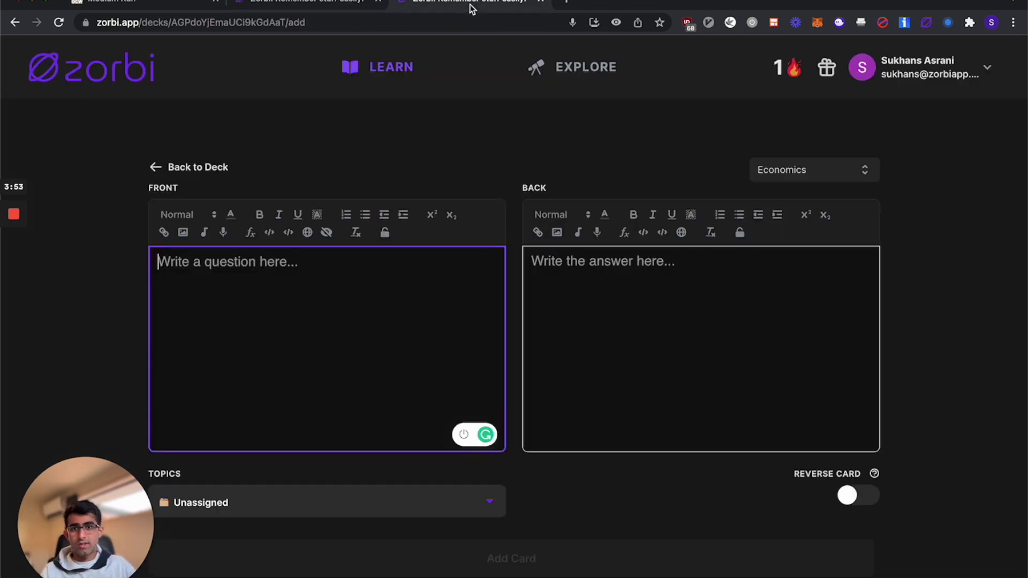
left_click(173, 176)
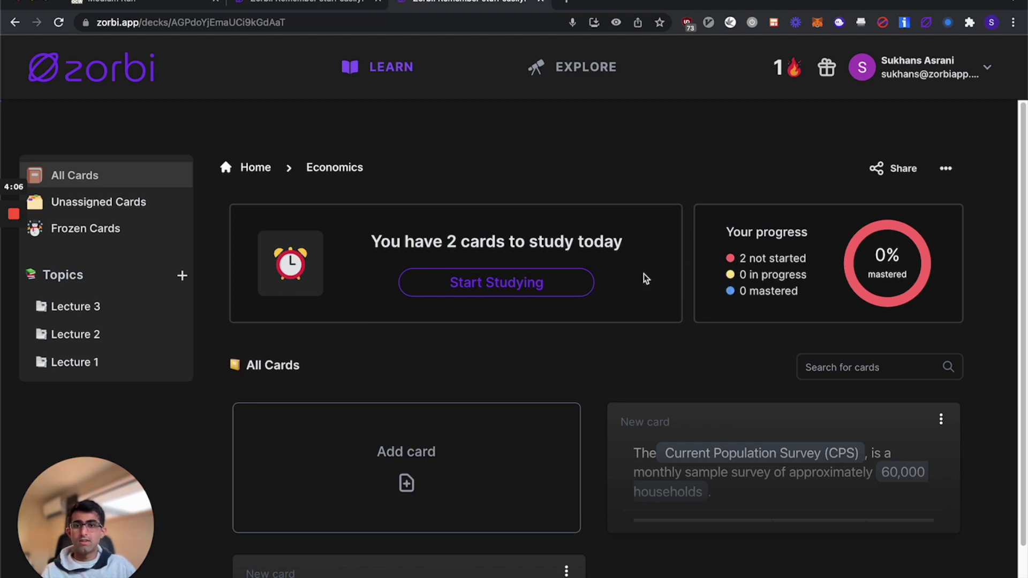
left_click(506, 292)
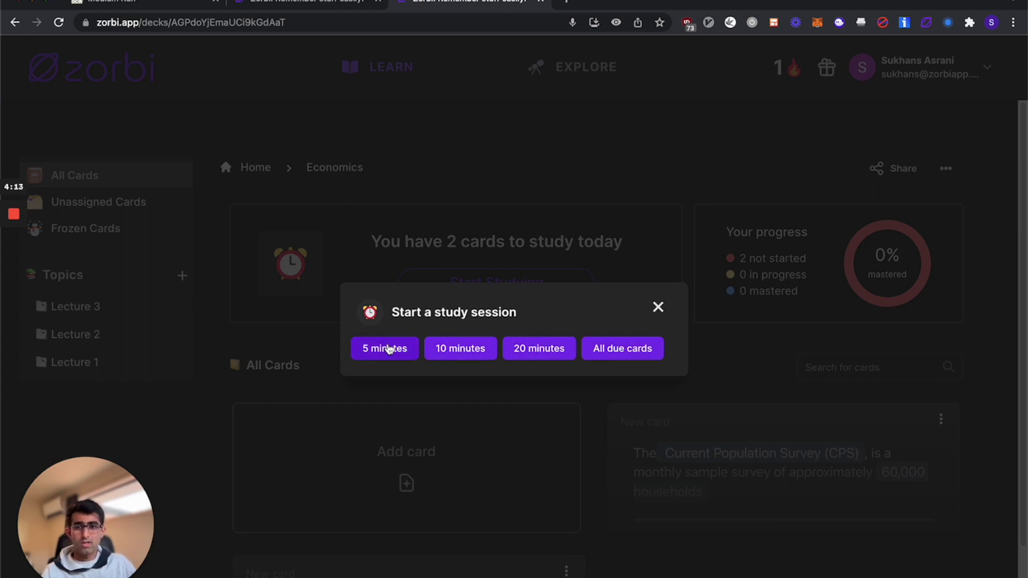
left_click(387, 349)
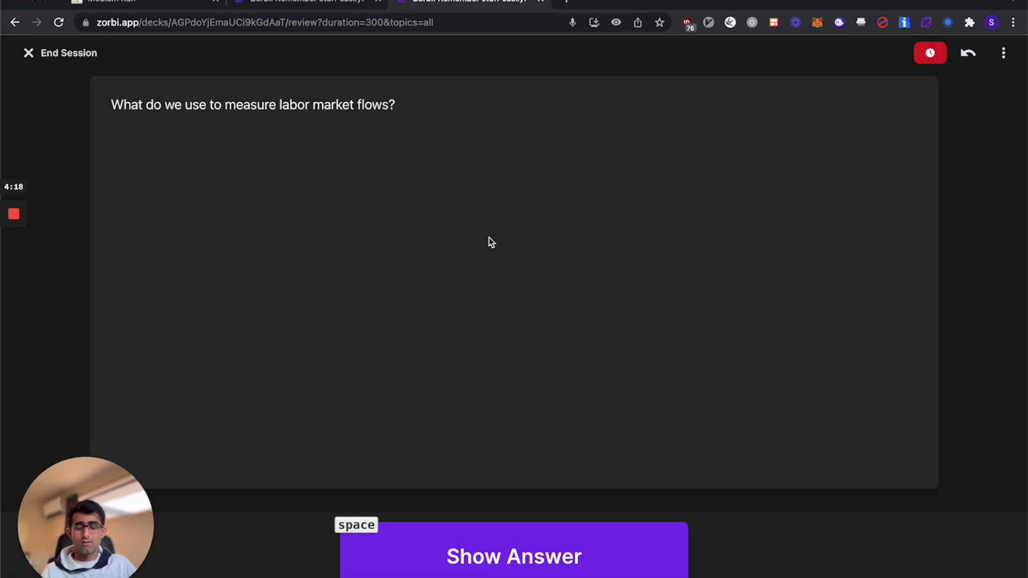
Reveal the first card's answer, rate it okay, then reveal the cloze card's answers.
left_click(551, 559)
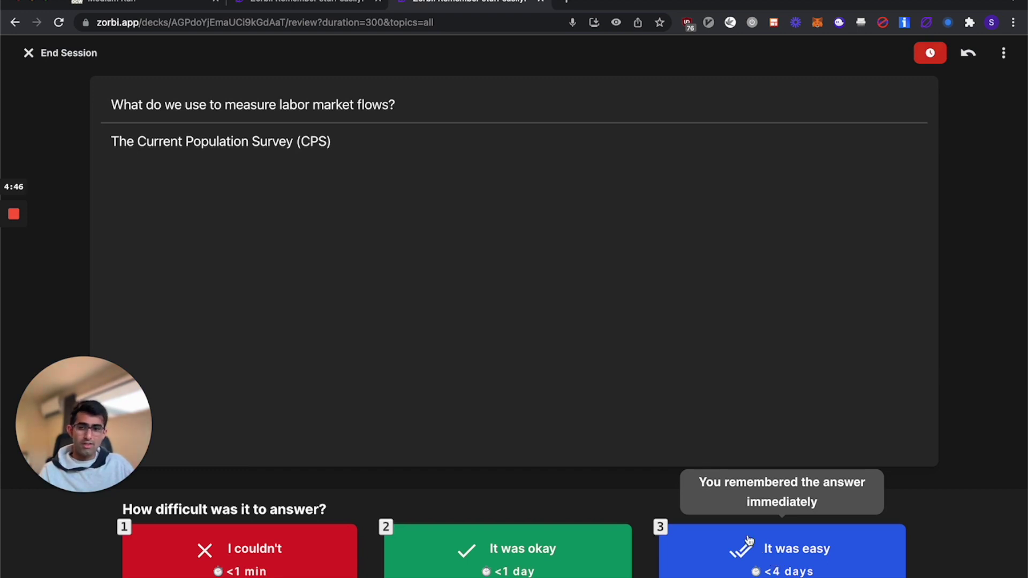
left_click(548, 563)
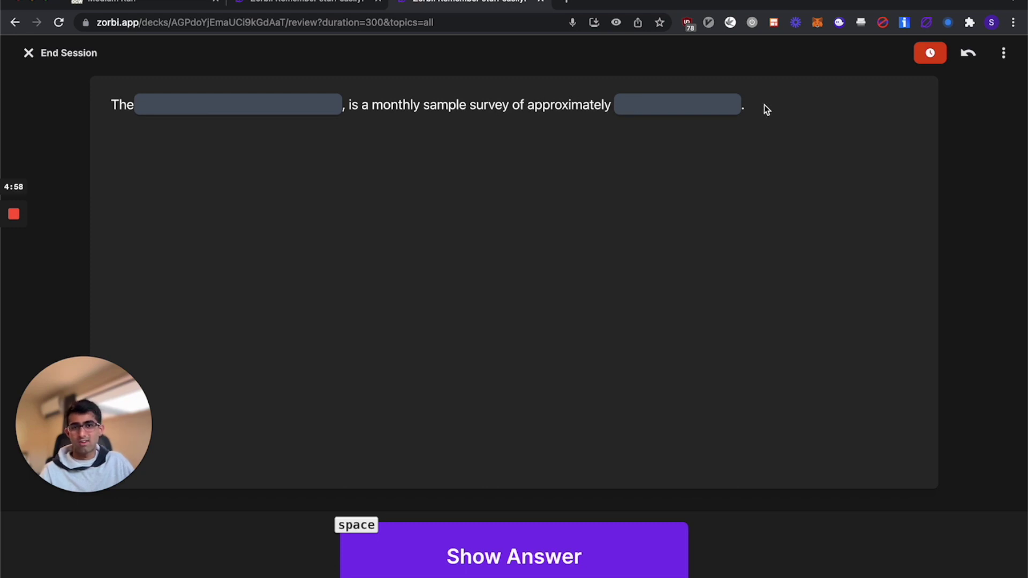
left_click(616, 554)
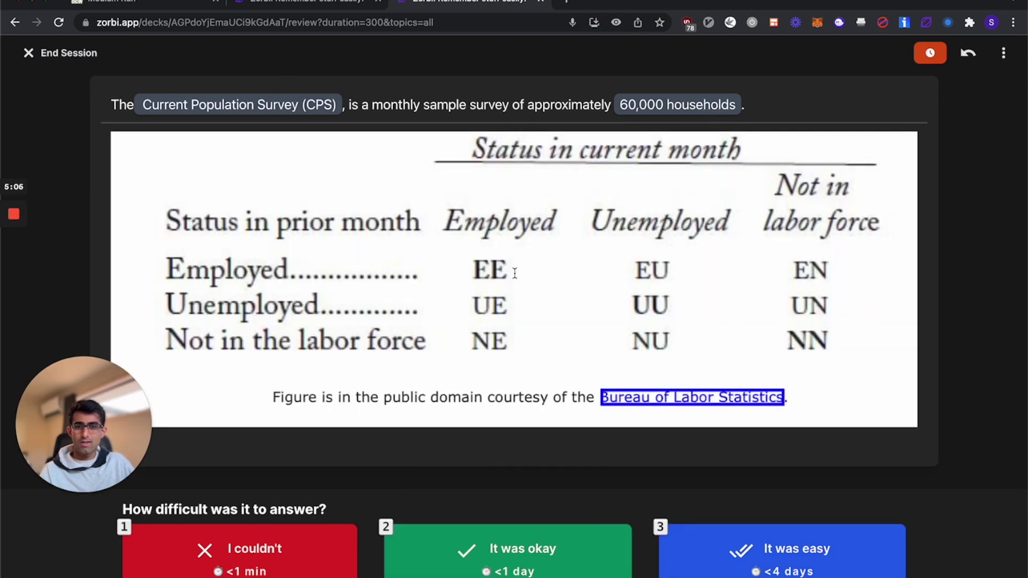
Rate the last card to finish the session, then reopen the Economics deck page.
left_click(604, 570)
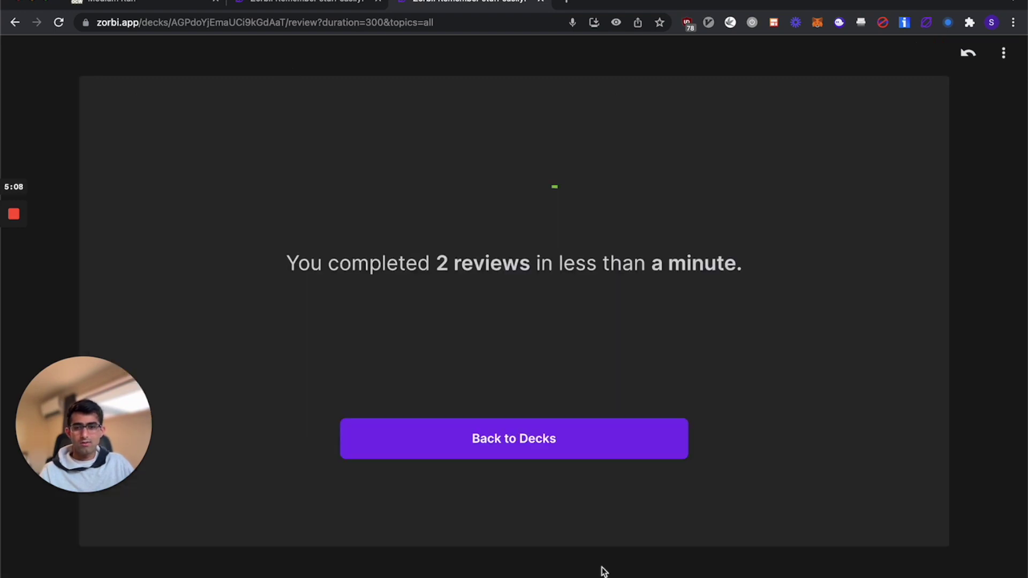
left_click(480, 445)
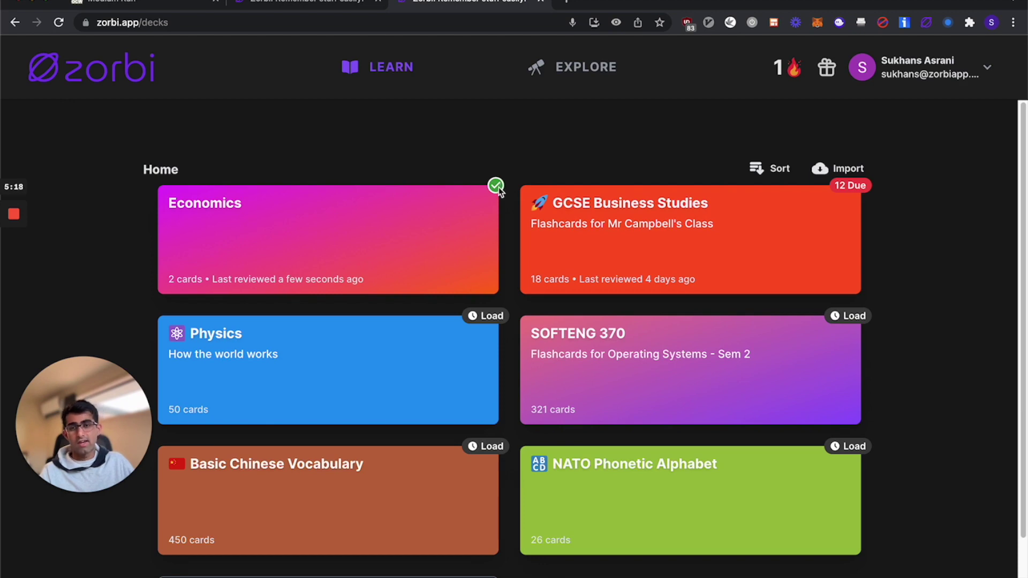
left_click(425, 230)
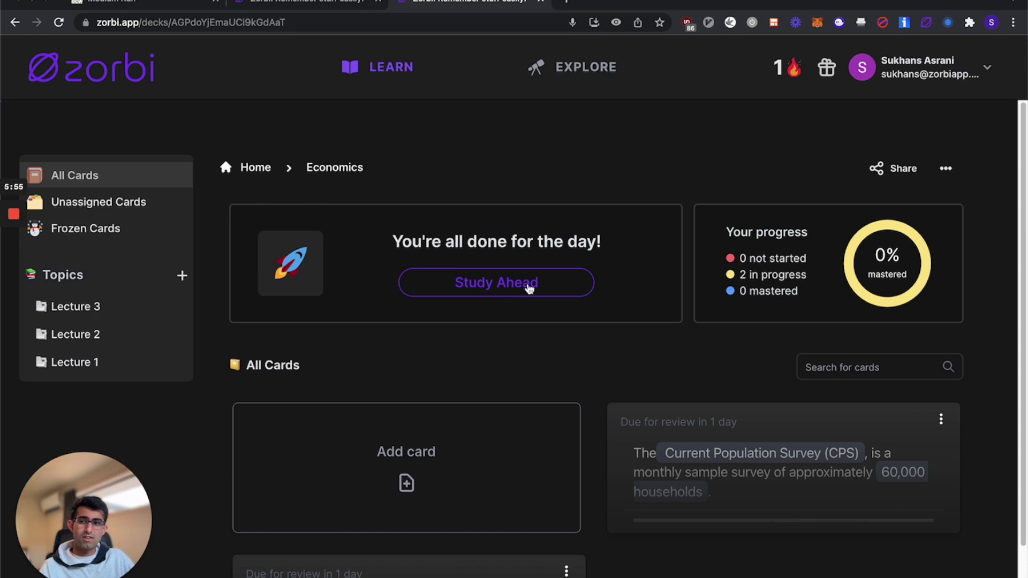
Create a Test 1 topic and nest Lecture 1 and Lecture 2 inside it.
left_click(182, 276)
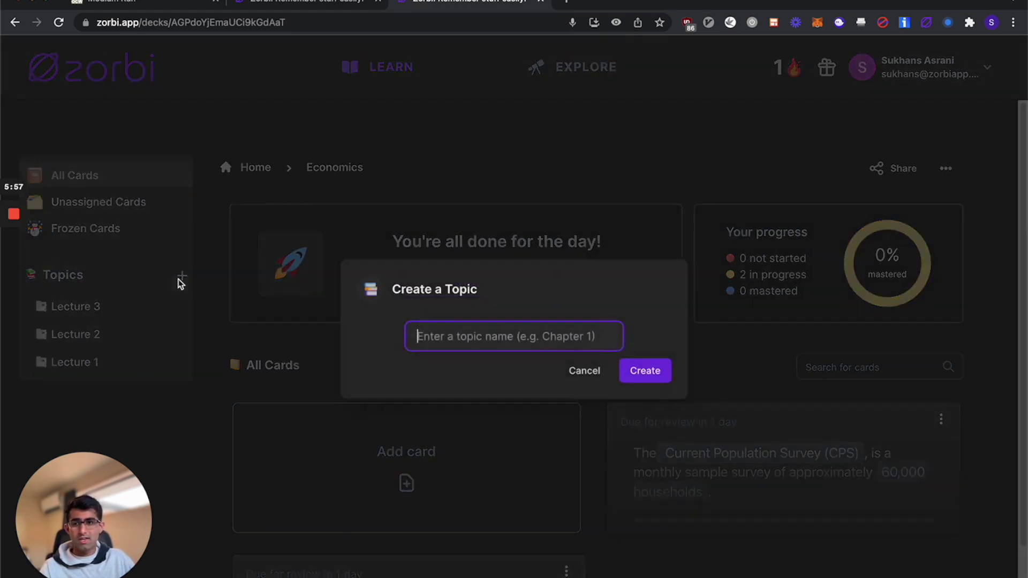
type("Test 1")
left_click(641, 370)
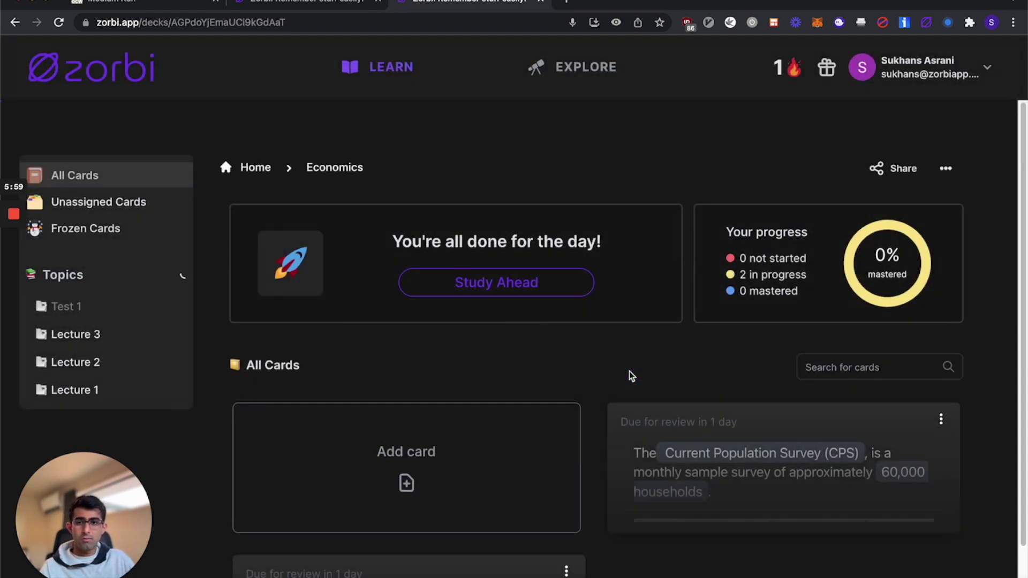
left_click_drag(101, 391, 105, 315)
left_click_drag(101, 361, 92, 312)
left_click(92, 311)
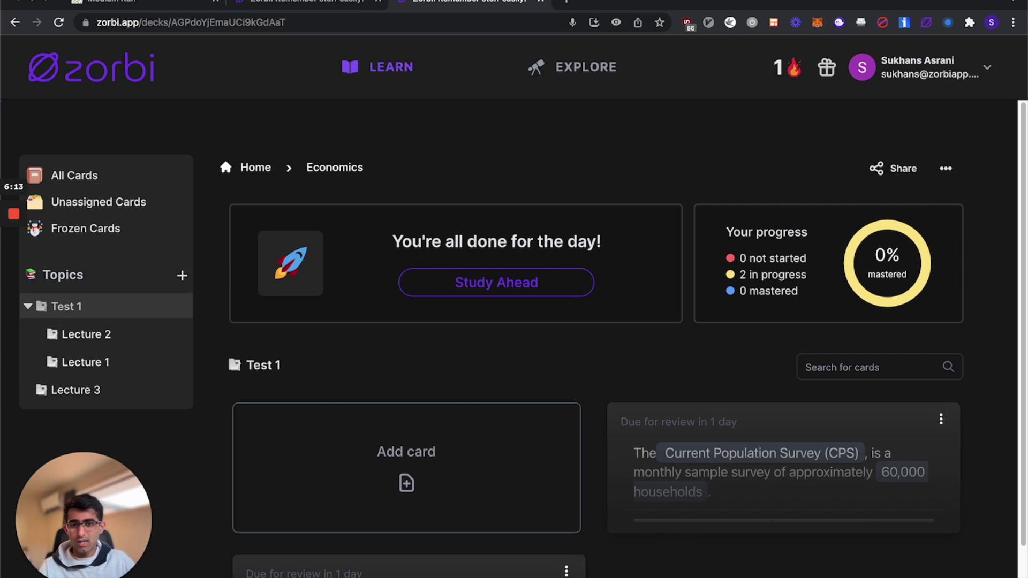
Move both review cards into the Lecture 3 topic.
left_click_drag(969, 451, 442, 572)
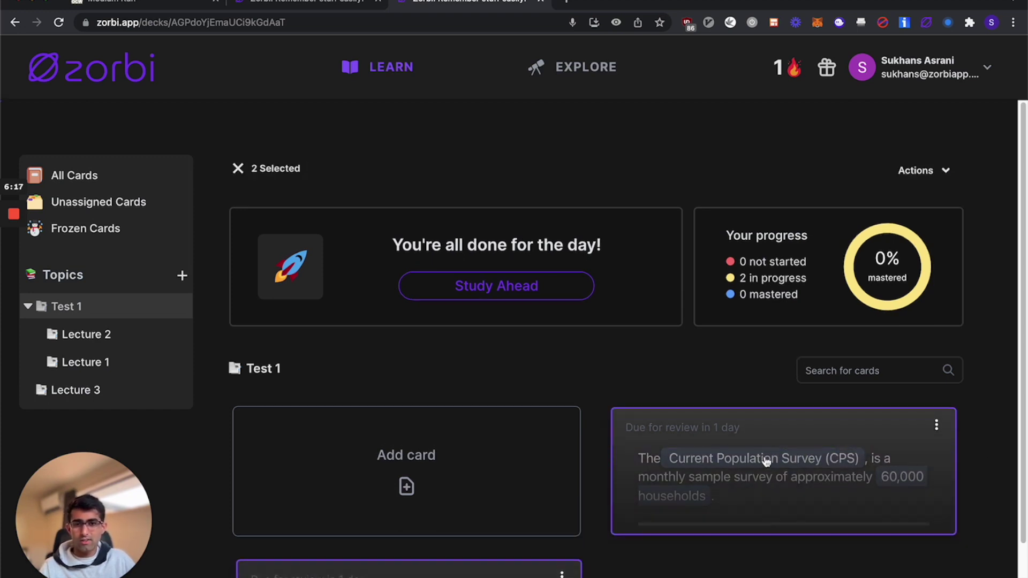
left_click(930, 170)
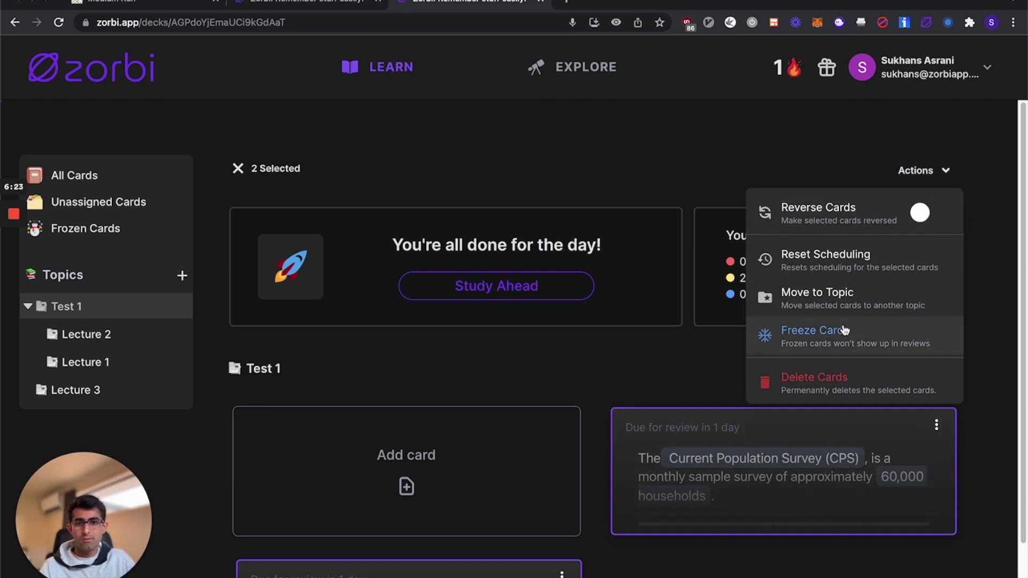
left_click_drag(809, 447, 87, 390)
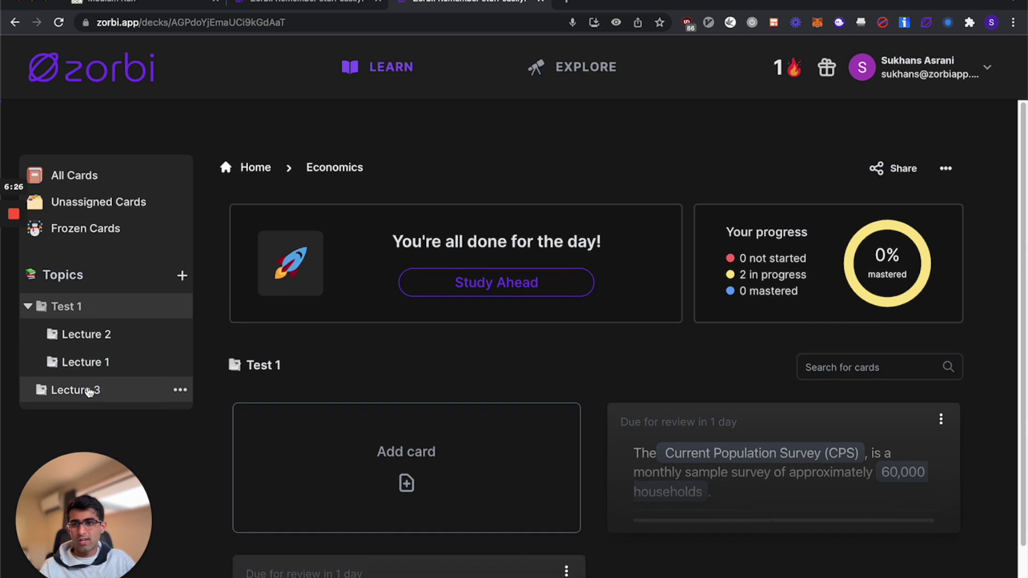
left_click(114, 388)
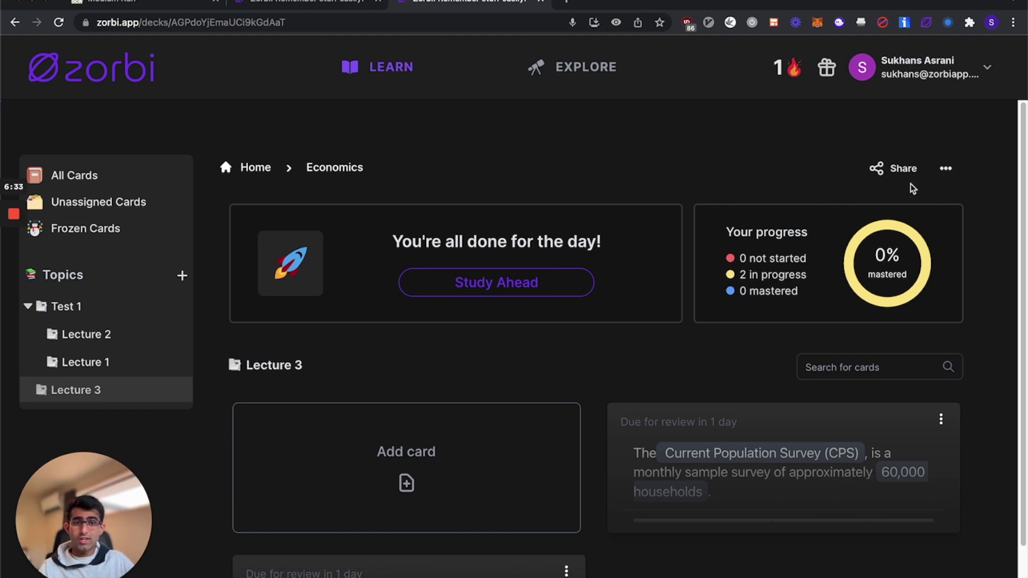
left_click(945, 168)
Open the deck settings and keep the new-cards-per-day limit at 20.
left_click(875, 229)
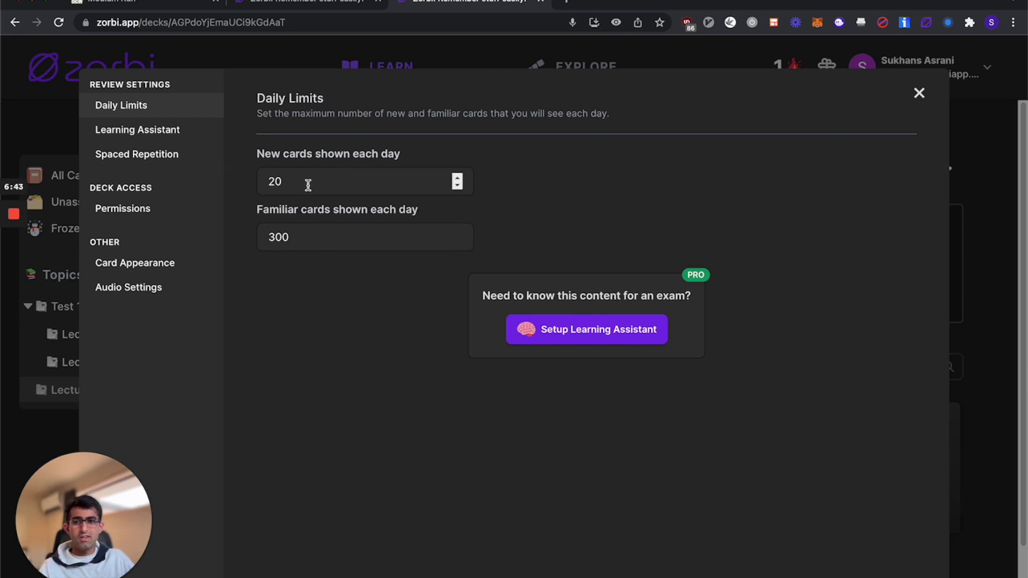
left_click_drag(305, 184, 267, 182)
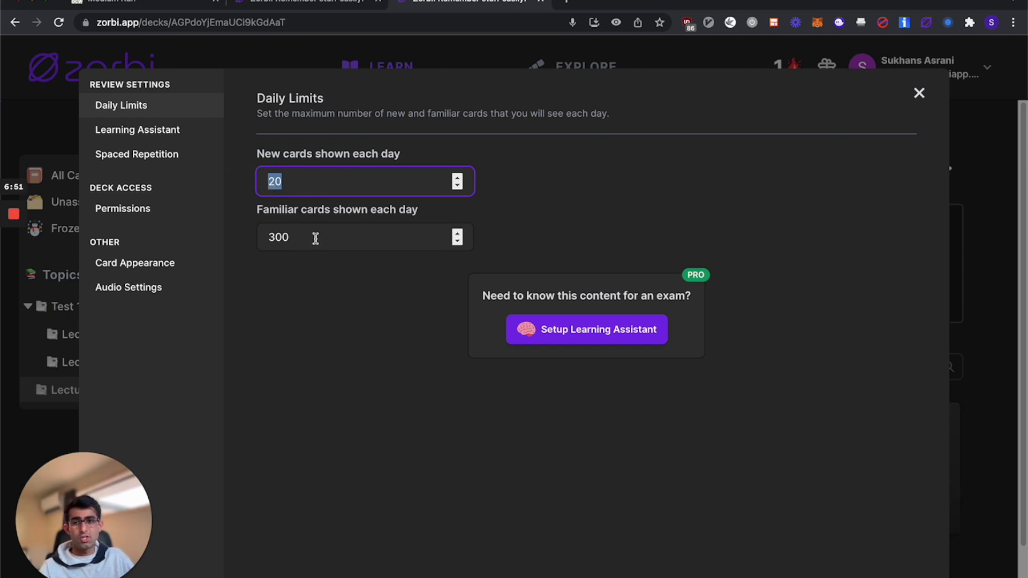
left_click(455, 284)
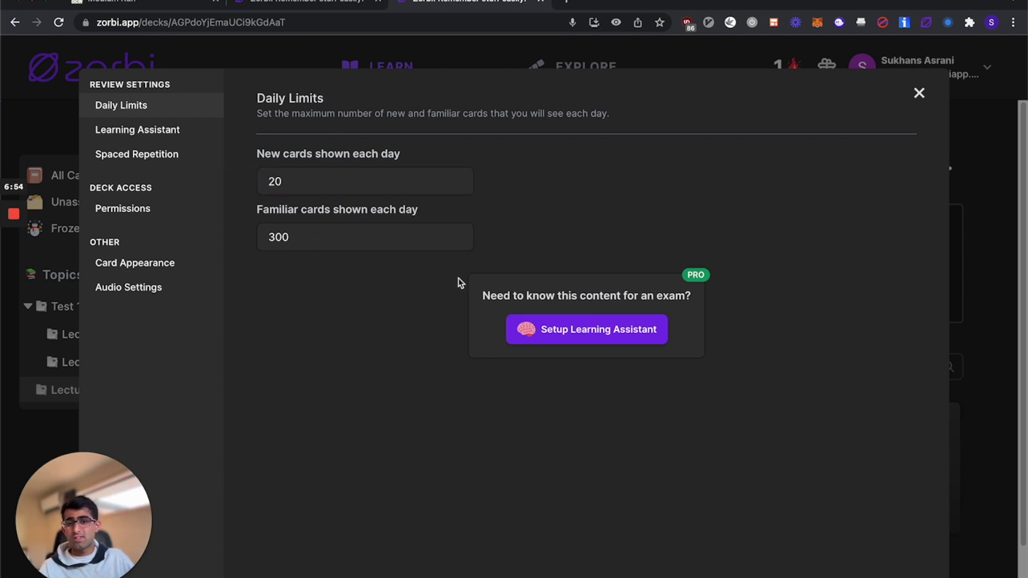
Set up the learning assistant for University, maximum recall, and a 13 Jan 2022 deadline.
left_click(580, 336)
left_click(295, 160)
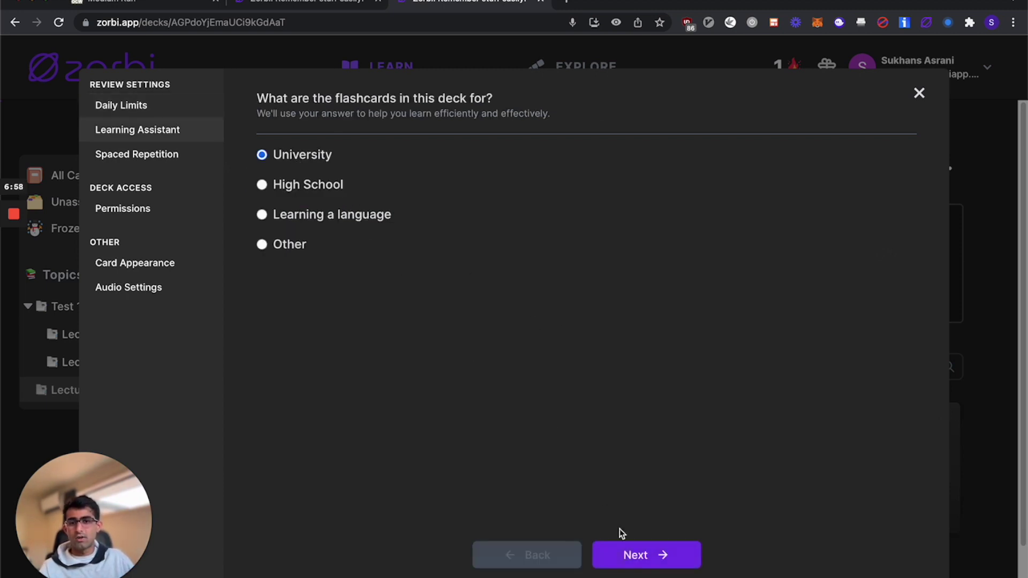
left_click(624, 554)
left_click(329, 150)
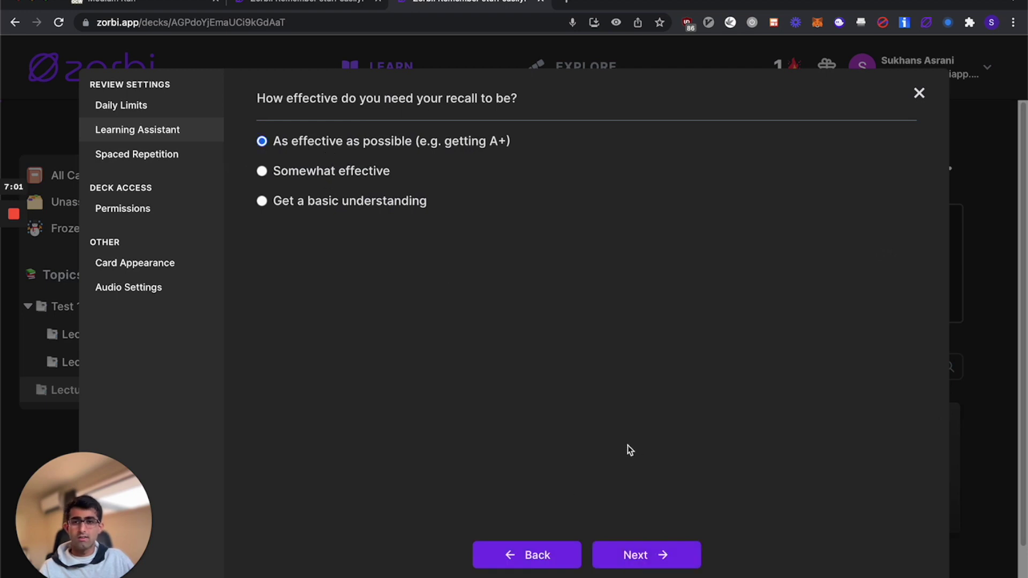
left_click(658, 554)
left_click(391, 179)
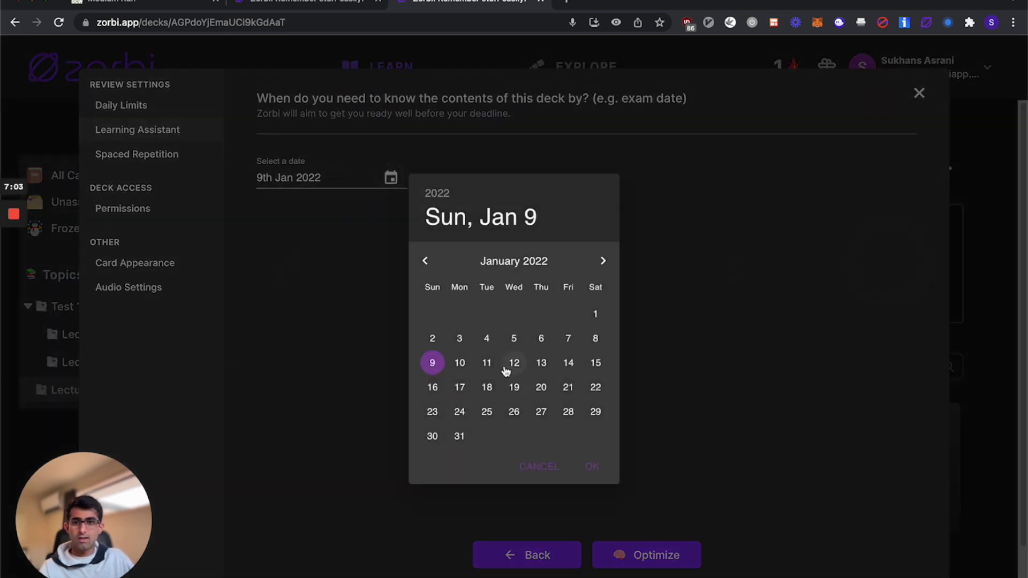
left_click(486, 363)
left_click(541, 364)
left_click(588, 469)
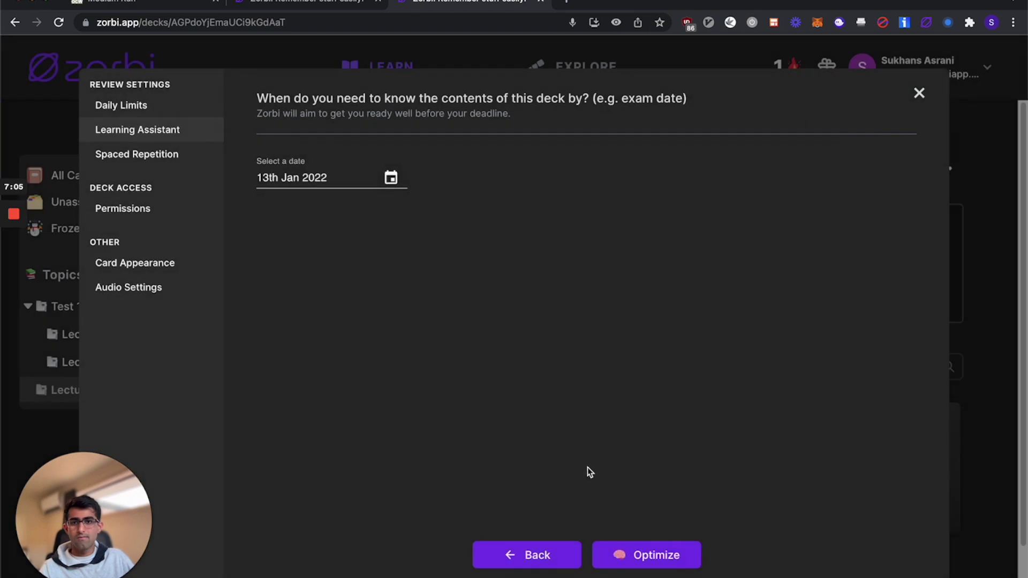
left_click(667, 556)
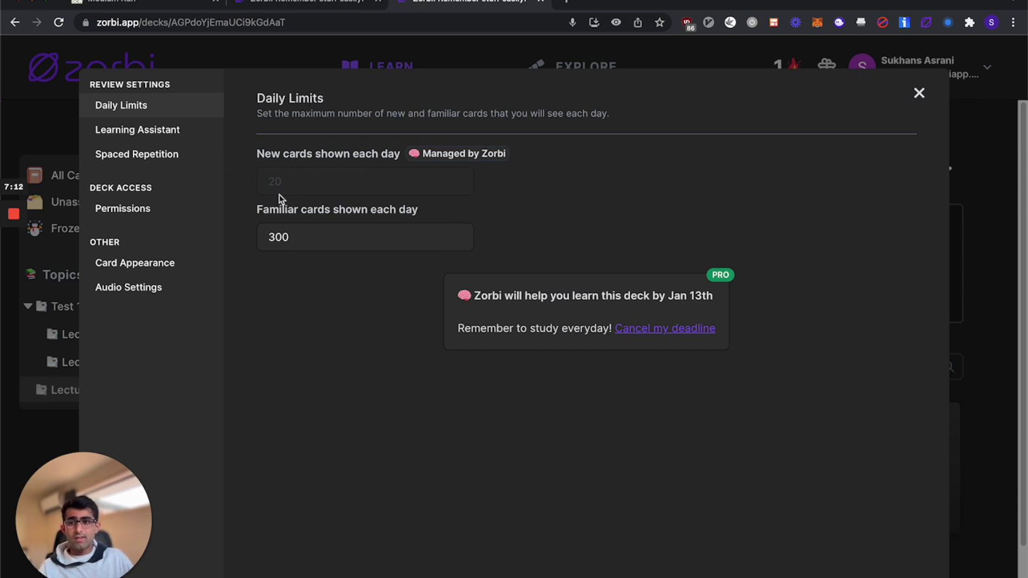
left_click(178, 154)
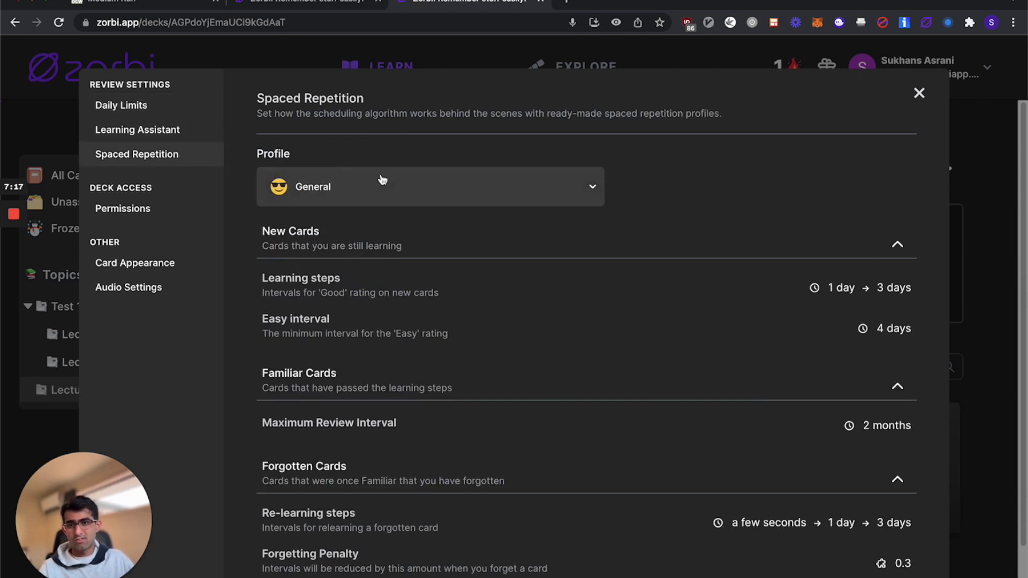
Try the Med School / AnKing scheduling profile, then switch the deck back to General.
left_click(473, 188)
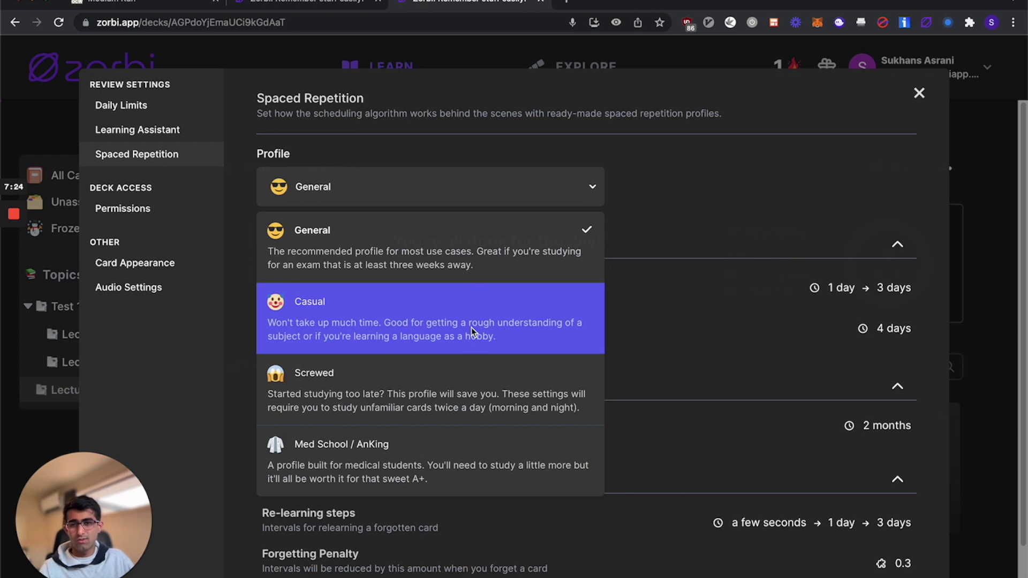
left_click(470, 461)
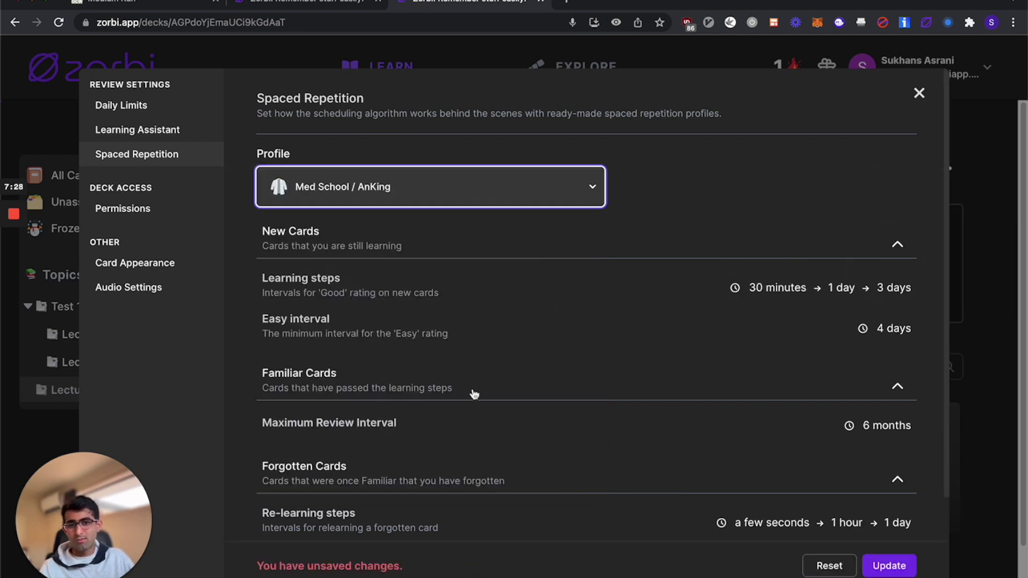
left_click(536, 190)
left_click(483, 239)
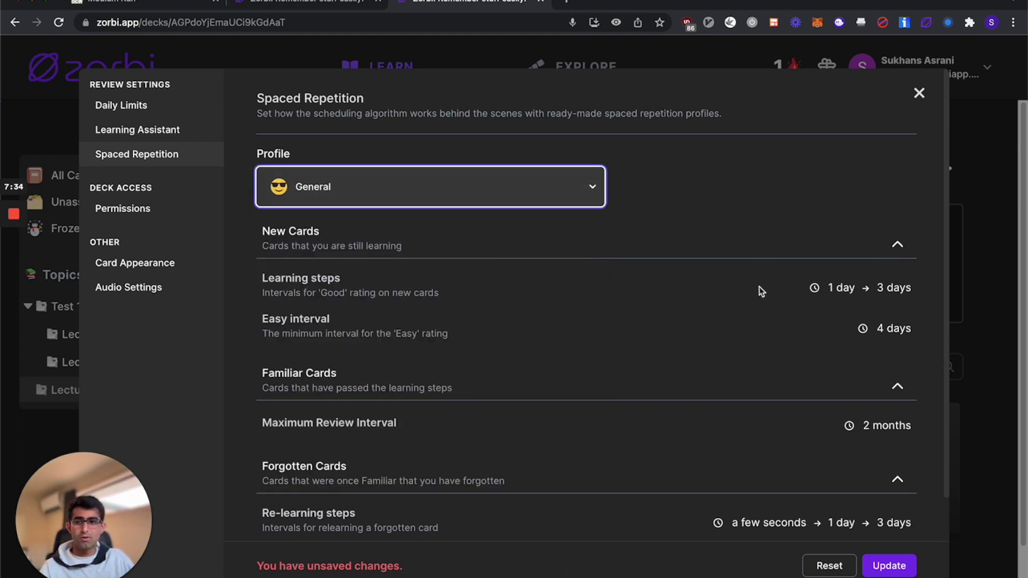
Discard the unsaved profile changes and close the deck settings.
left_click(829, 558)
left_click(919, 93)
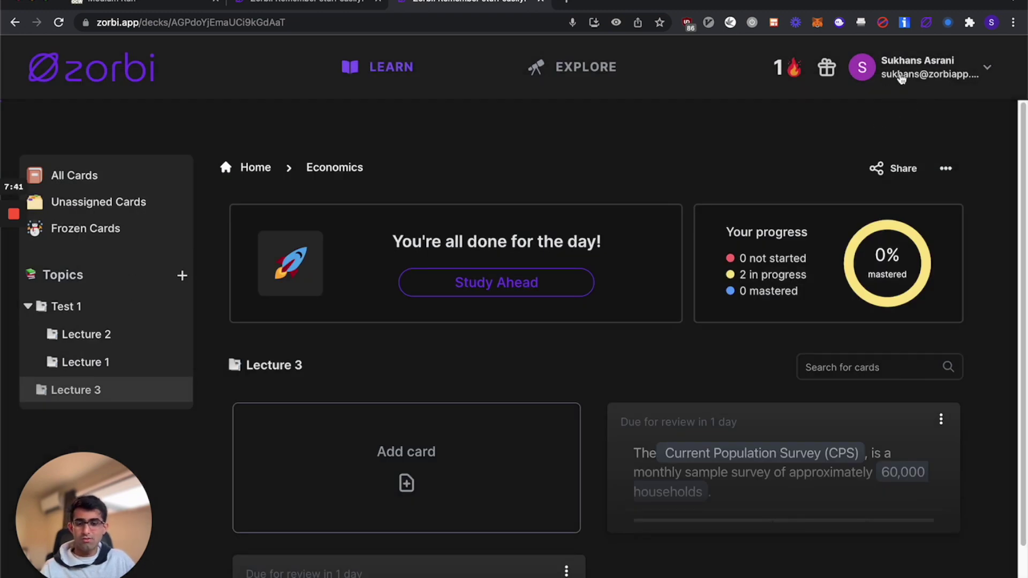
left_click(901, 78)
View your profile: 64 cards reviewed, 22 created, 0h 13m total review time.
left_click(884, 129)
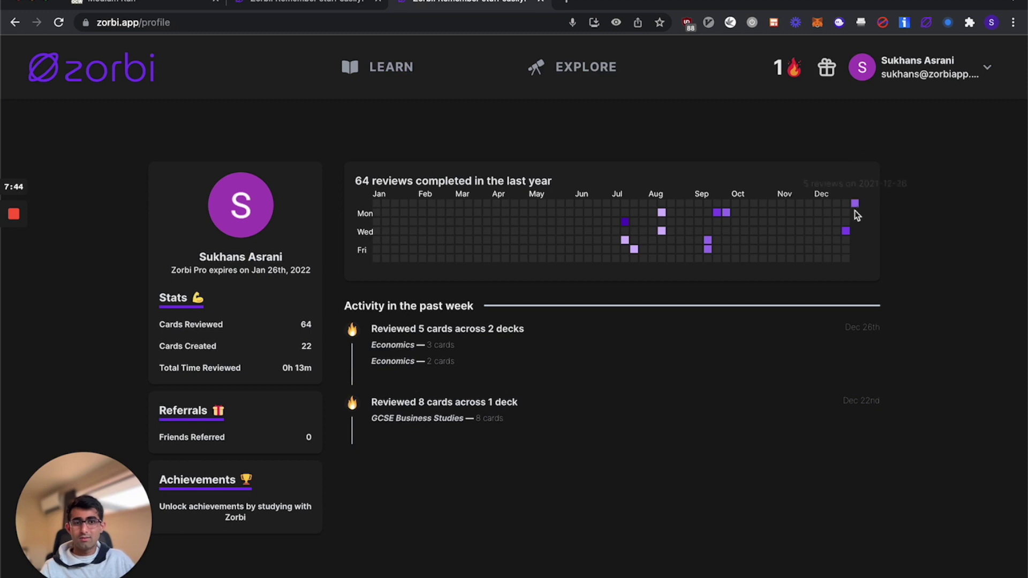